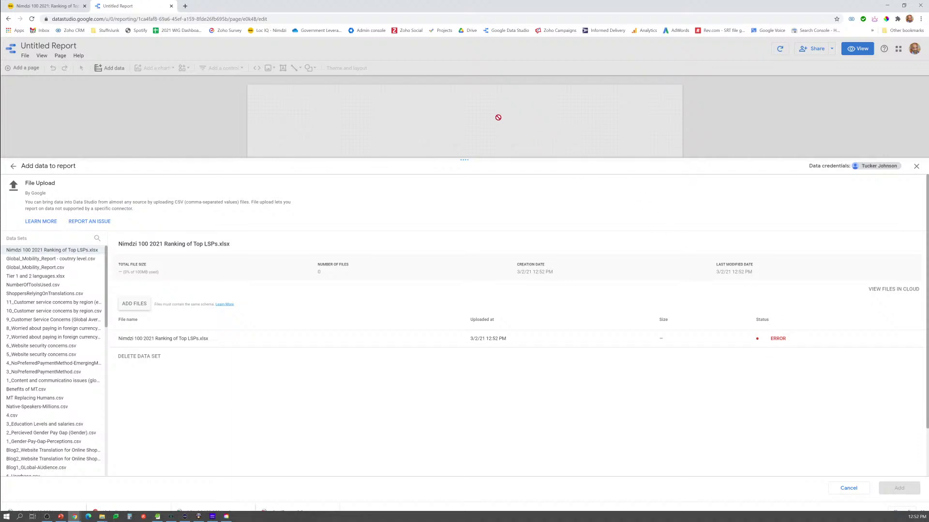
# Leave the current untitled report without adding data and create a new blank report
pyautogui.click(916, 167)
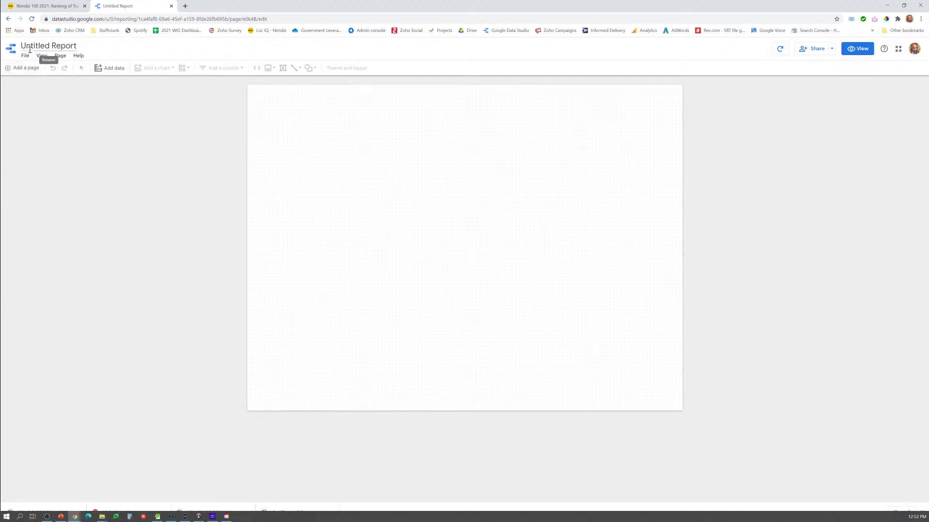
pyautogui.click(13, 53)
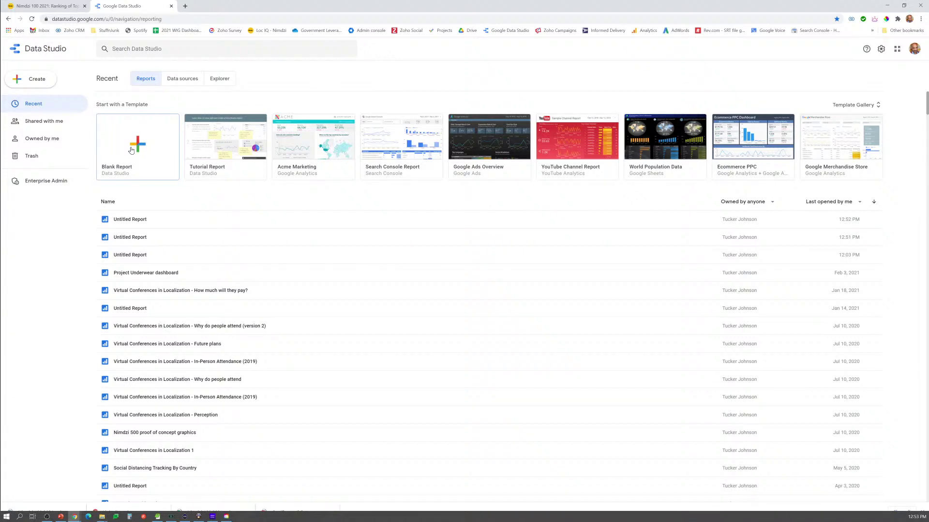
pyautogui.click(142, 159)
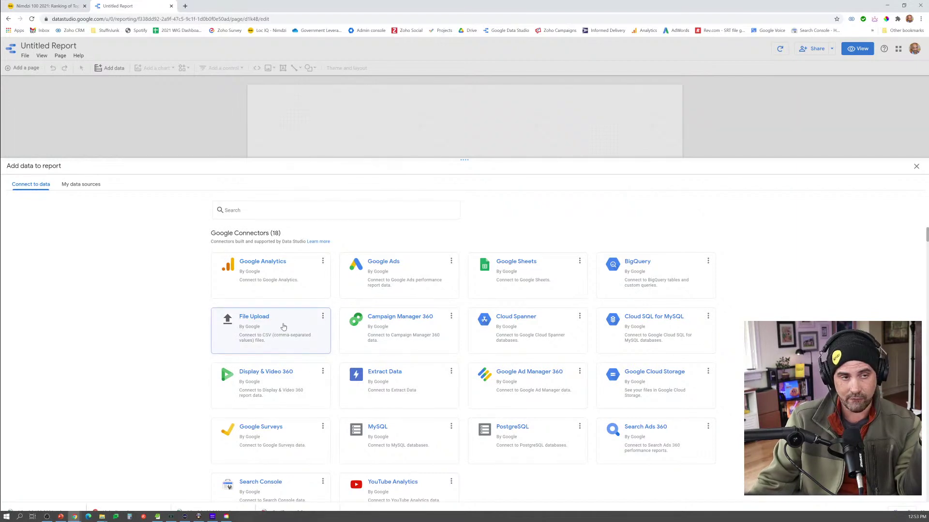
# Try to upload Nimdzi 100 2021 Ranking of Top LSPs.xlsx from the Desktop as a new data set using the File Upload connector
pyautogui.click(285, 322)
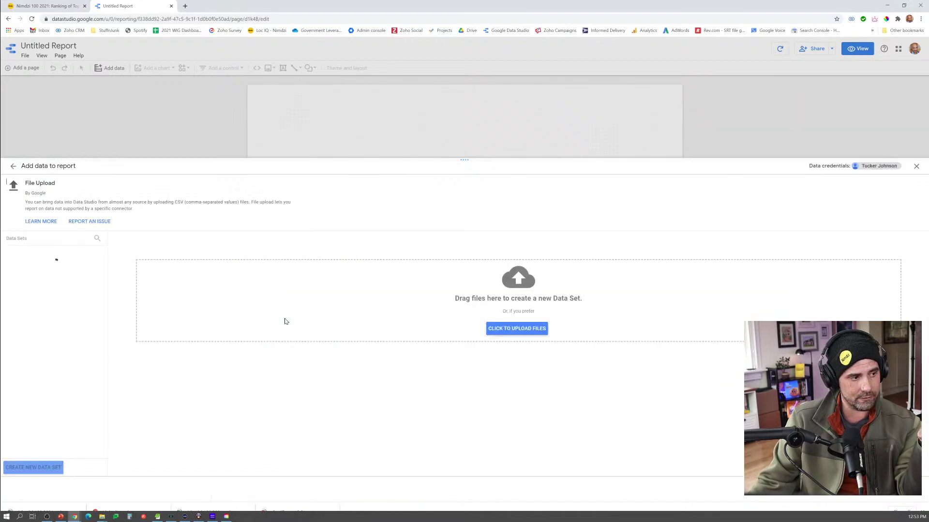
pyautogui.click(515, 329)
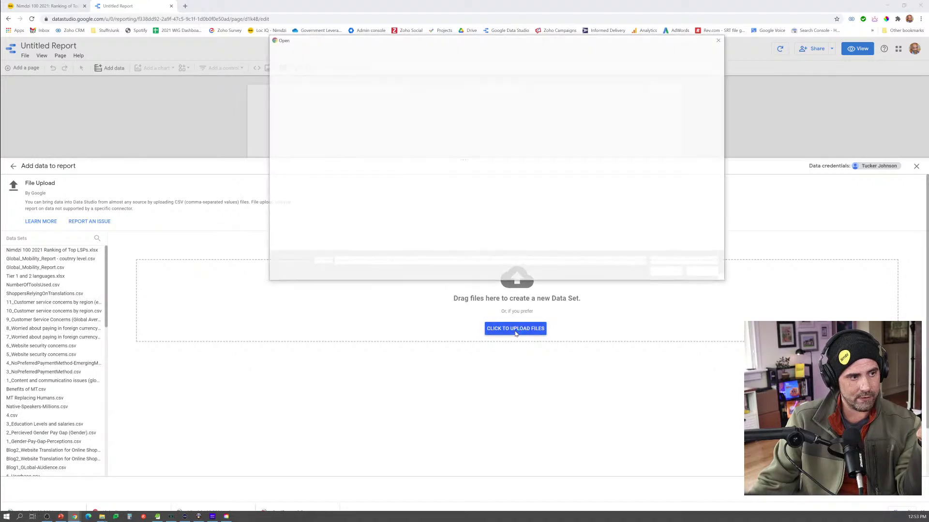
pyautogui.scroll(-10, 675, 167)
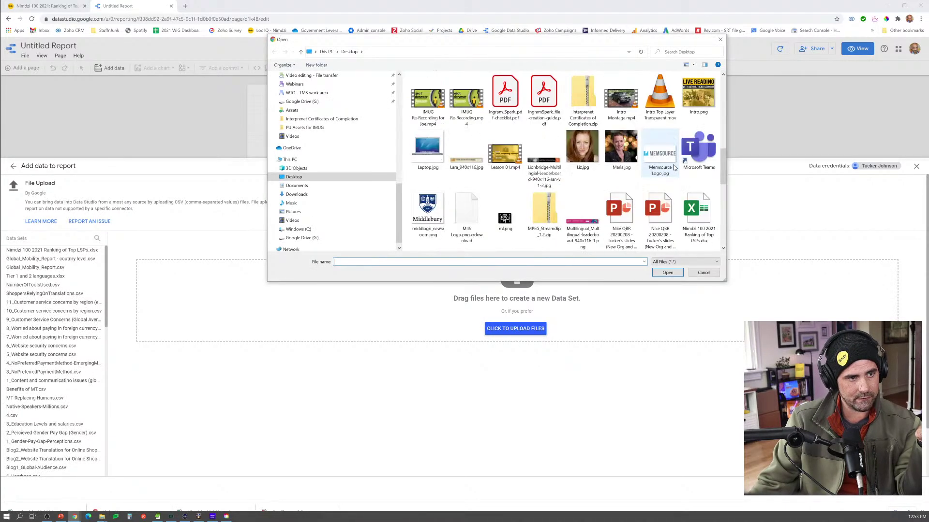
pyautogui.click(692, 208)
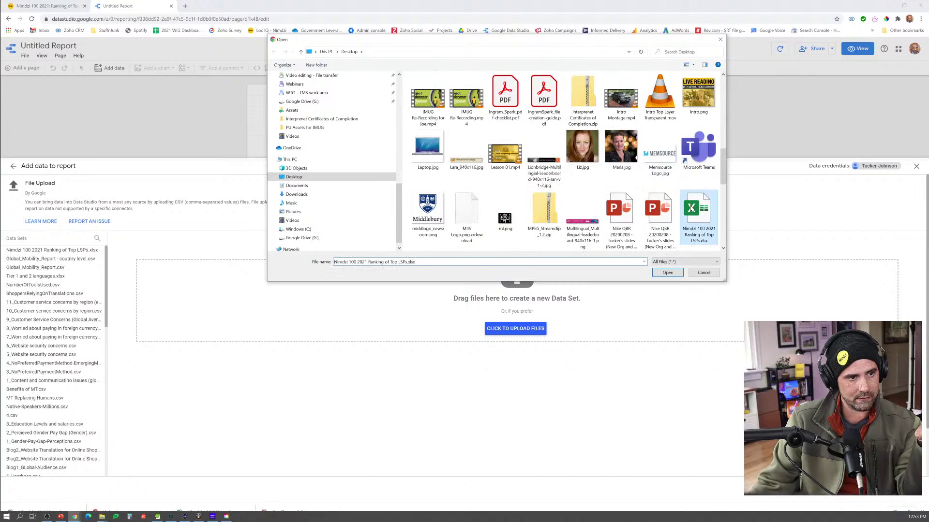
pyautogui.click(663, 277)
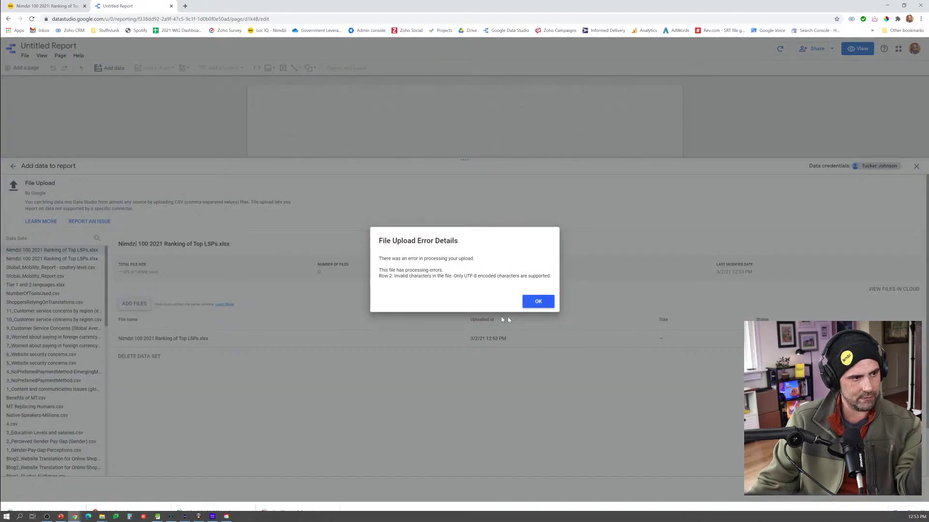
pyautogui.moveTo(395, 276); pyautogui.dragTo(477, 275)
pyautogui.click(491, 275)
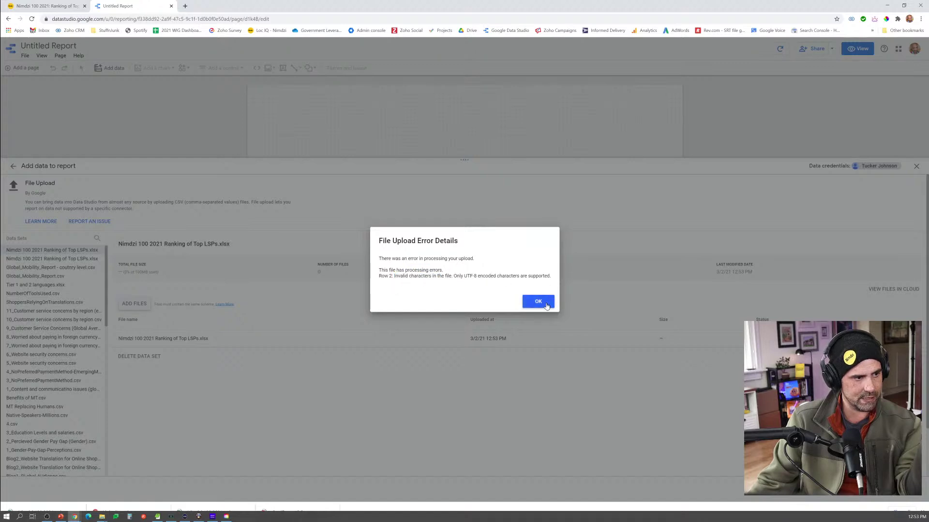
pyautogui.click(538, 303)
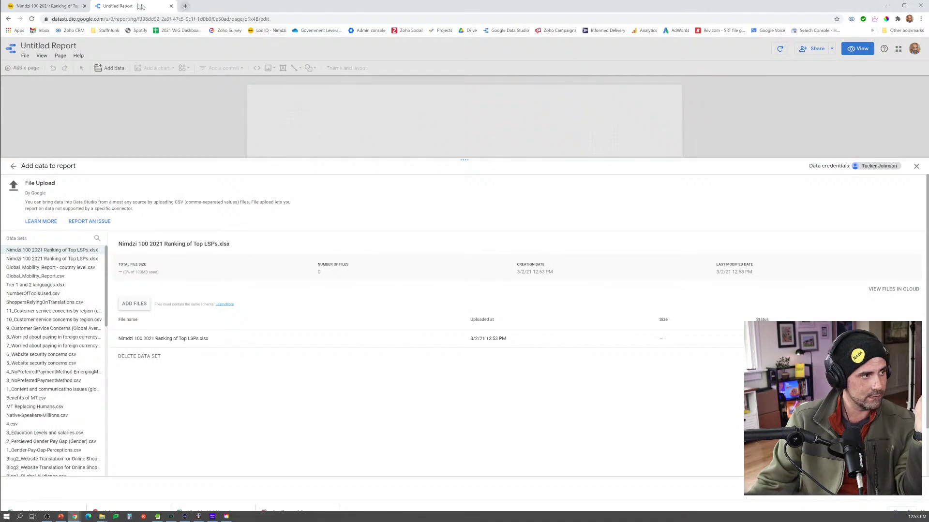
# Download the ranking table from the Nimdzi web page as a CSV file and return to the report
pyautogui.click(48, 5)
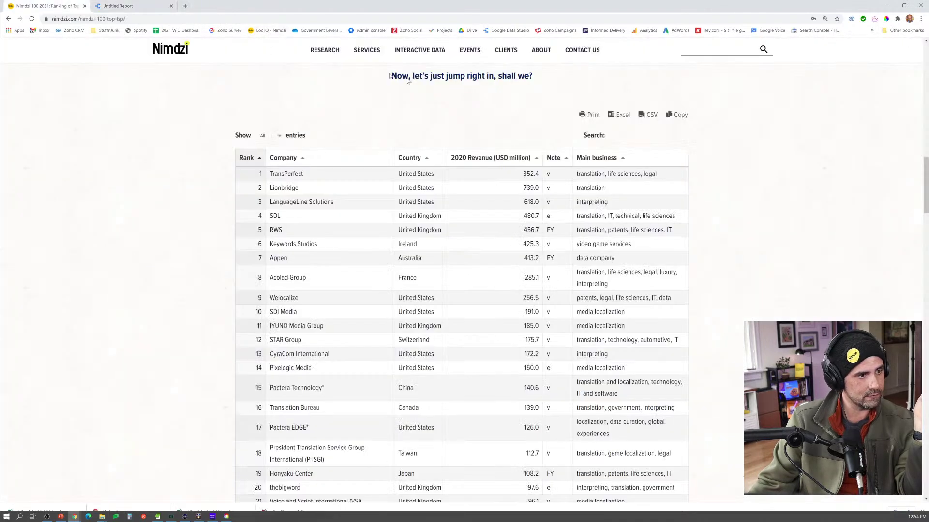
pyautogui.click(650, 115)
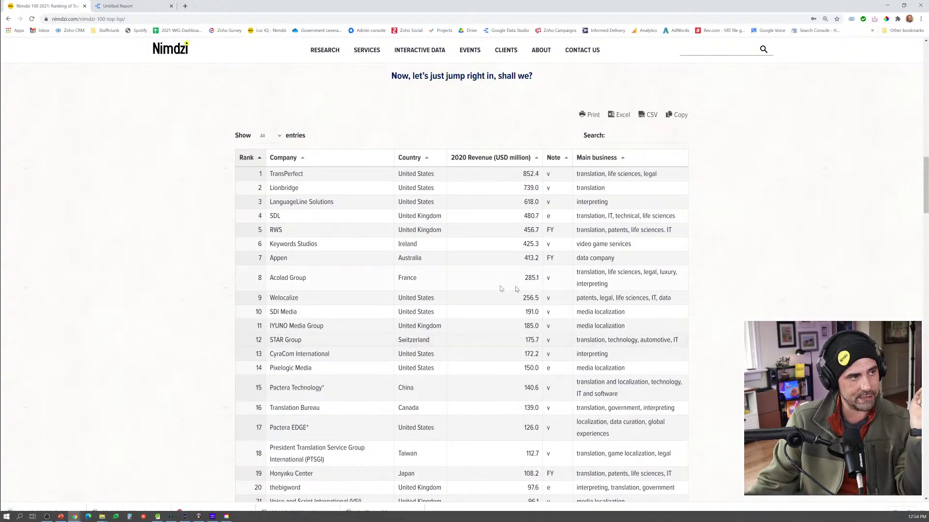
pyautogui.click(111, 4)
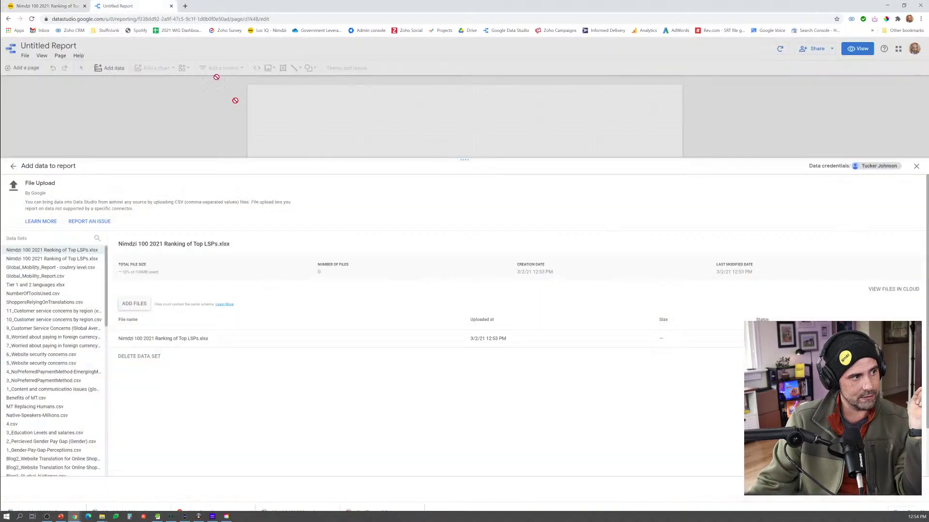
# Add Nimdzi 100 2021 Ranking of Top LSPs.csv from Downloads to the data set and add the data to the report
pyautogui.click(138, 305)
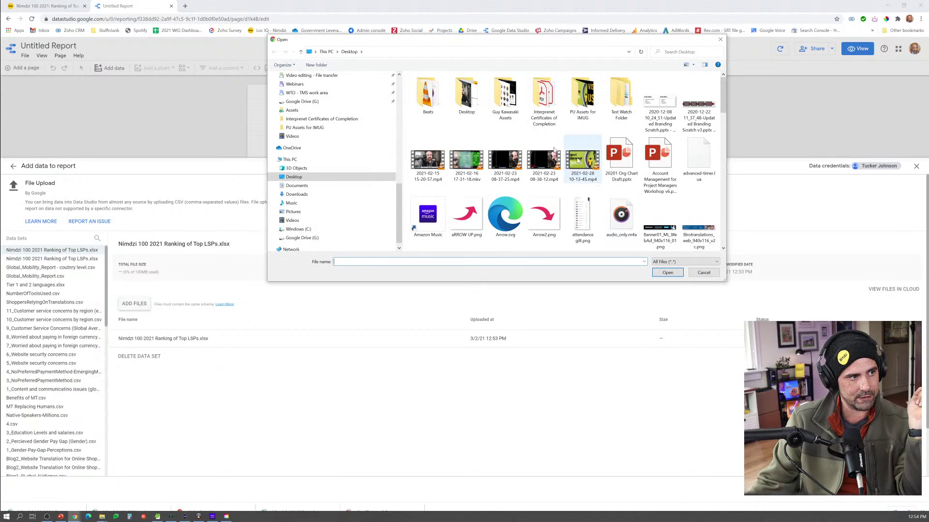
pyautogui.click(332, 196)
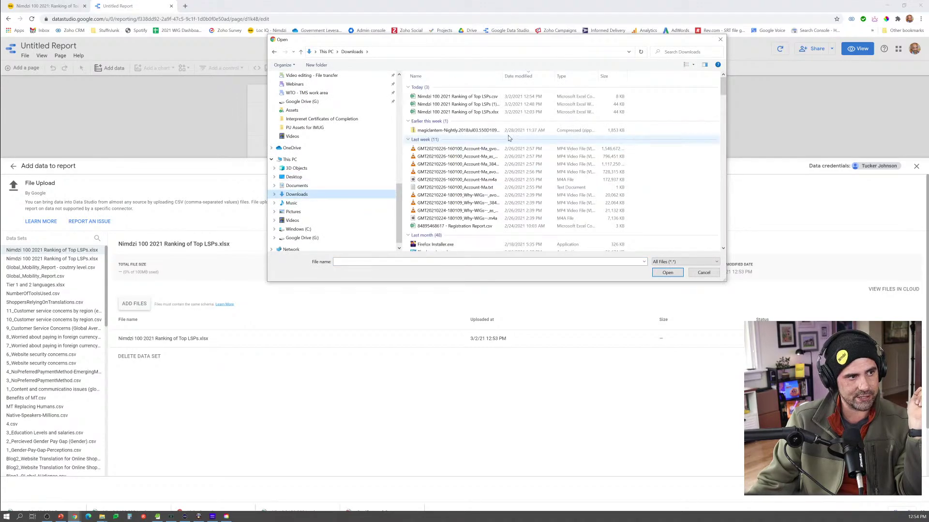
pyautogui.doubleClick(489, 99)
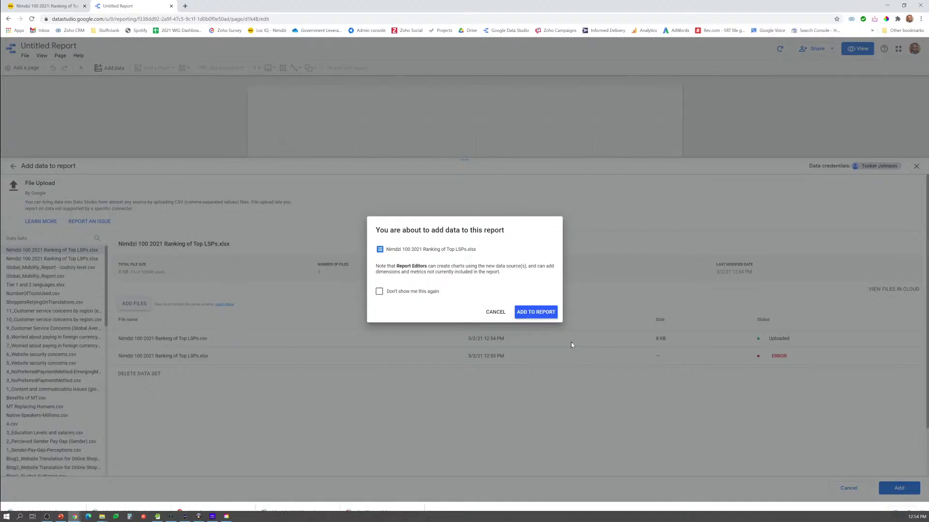
pyautogui.click(539, 312)
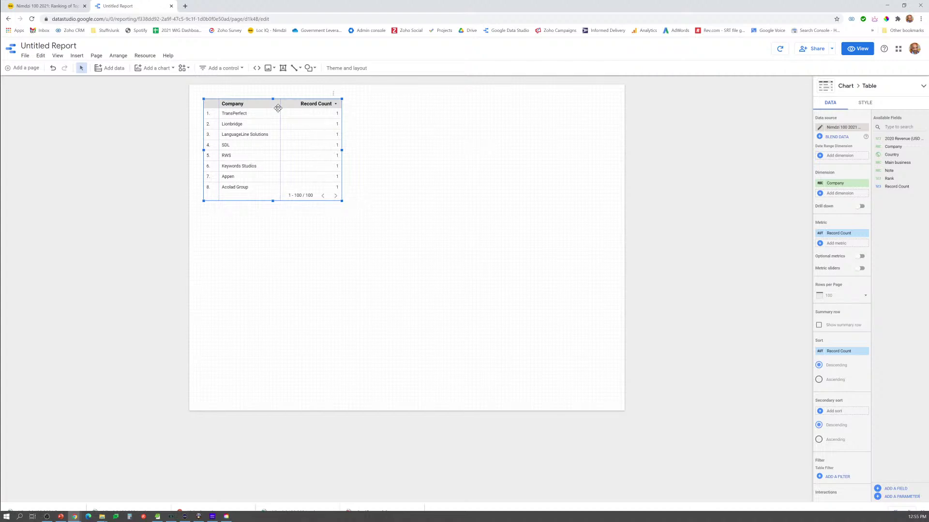
# Enlarge the table to cover most of the page and add 2020 Revenue as a metric before Record Count
pyautogui.moveTo(341, 201); pyautogui.dragTo(568, 331)
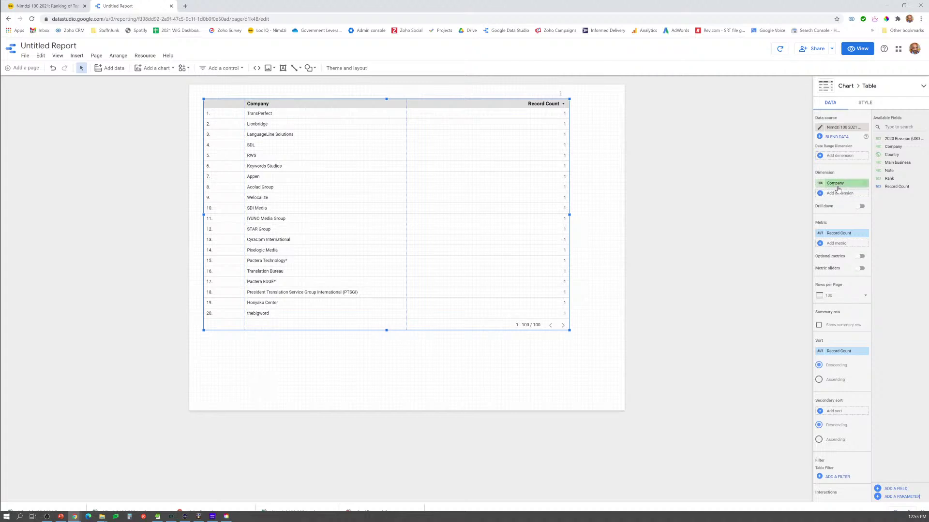
pyautogui.click(820, 234)
pyautogui.click(894, 228)
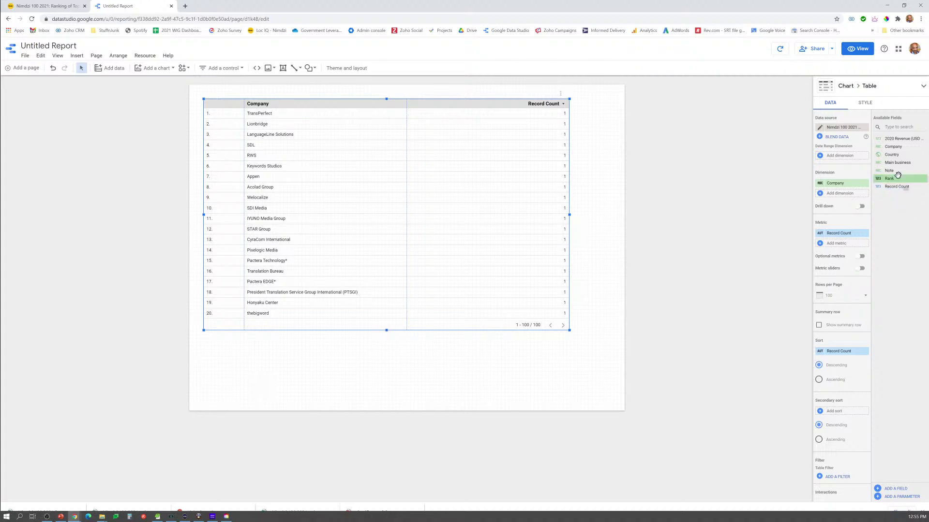
pyautogui.moveTo(897, 140); pyautogui.dragTo(831, 232)
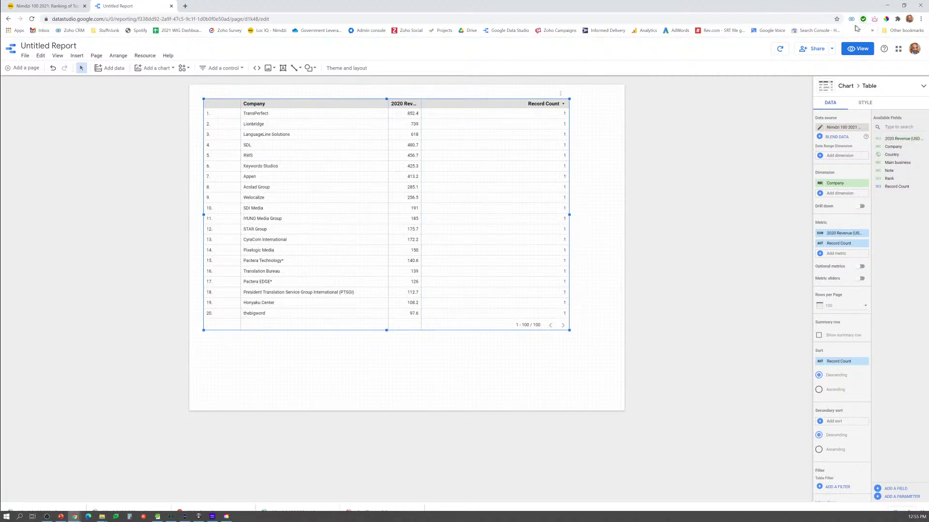
# Set the browser page zoom to 200% for the report
pyautogui.click(921, 18)
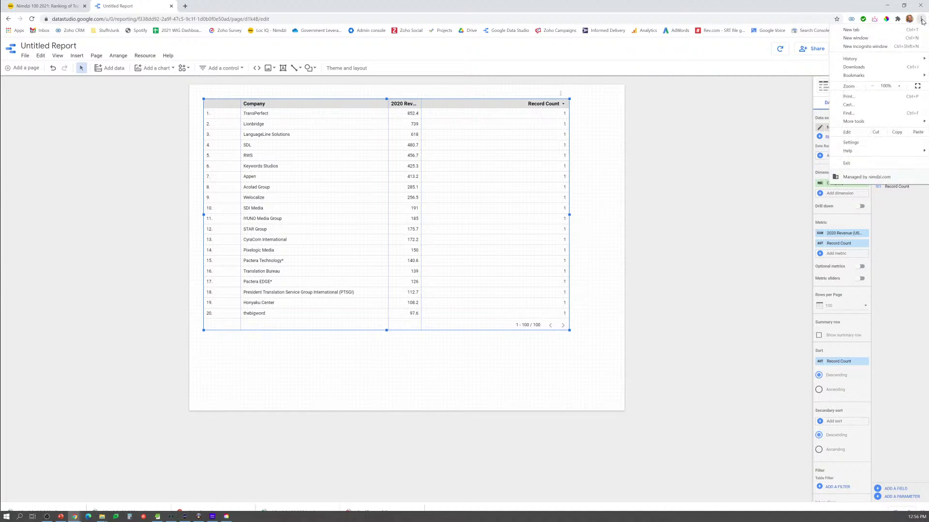
pyautogui.click(901, 85)
pyautogui.click(901, 86)
pyautogui.click(900, 85)
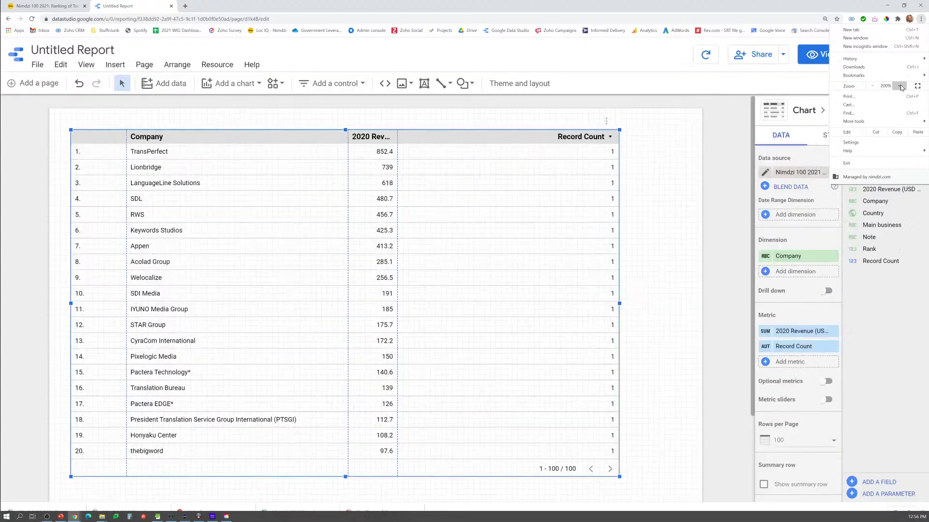
pyautogui.click(901, 86)
pyautogui.click(901, 86)
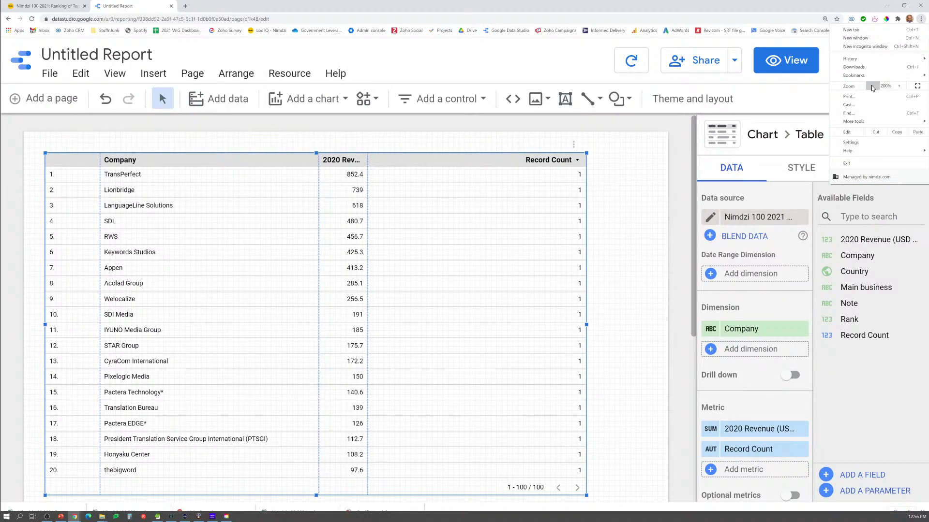
pyautogui.click(685, 200)
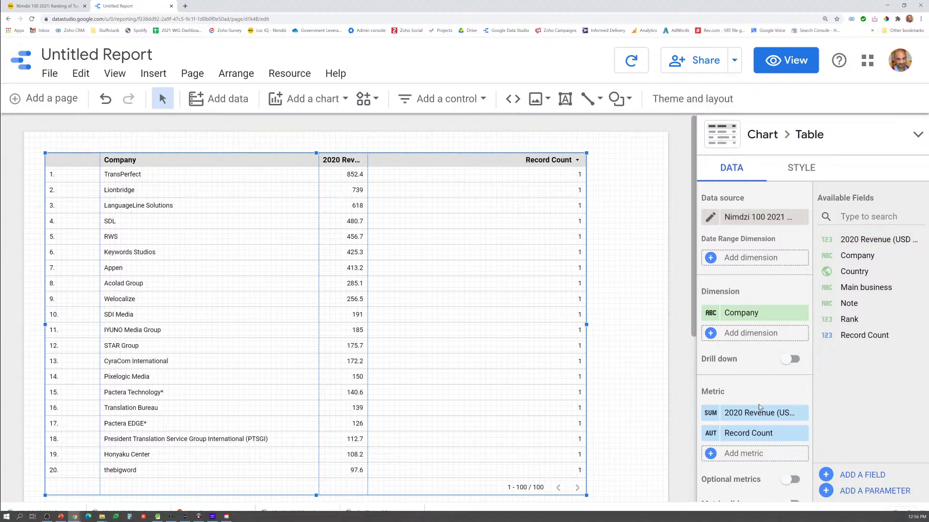
# Remove the Record Count metric from the table
pyautogui.moveTo(751, 434)
pyautogui.click(801, 433)
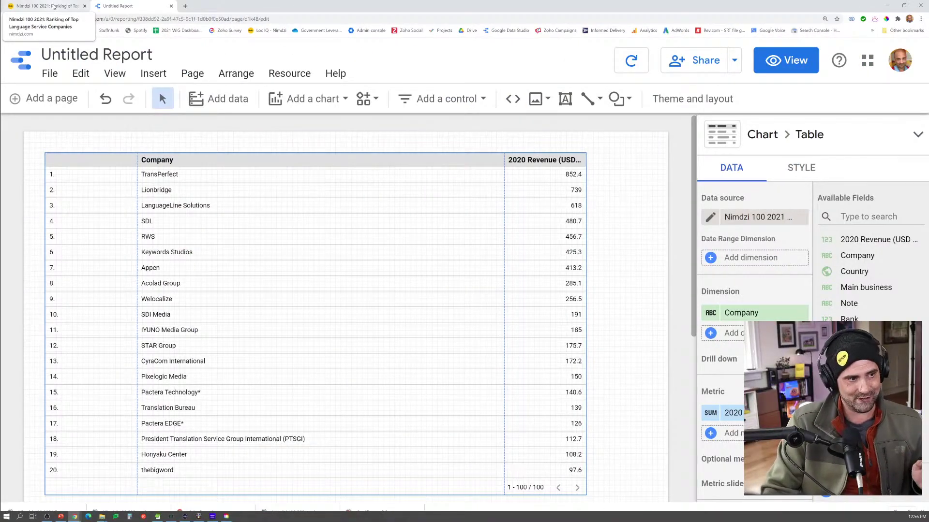
# Compare the original ranking table on the Nimdzi web page with the company and revenue table in the report
pyautogui.click(53, 6)
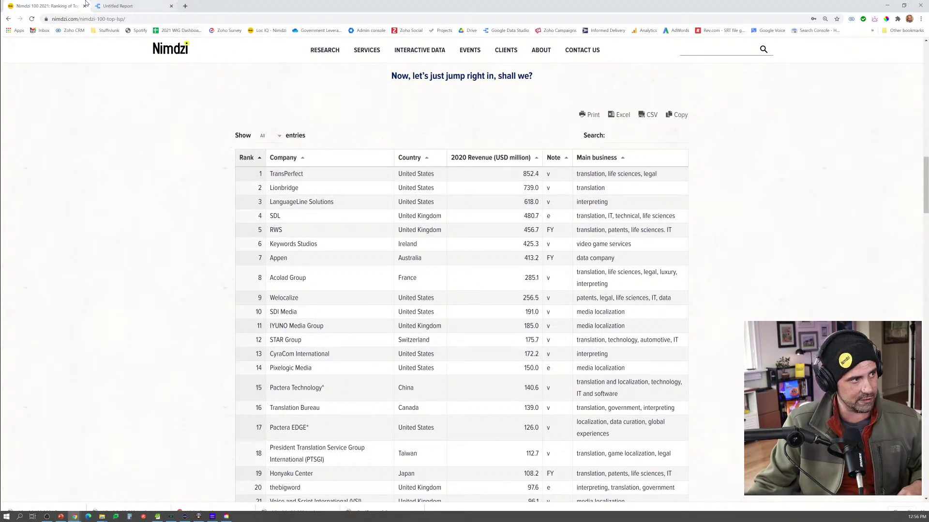
pyautogui.click(124, 6)
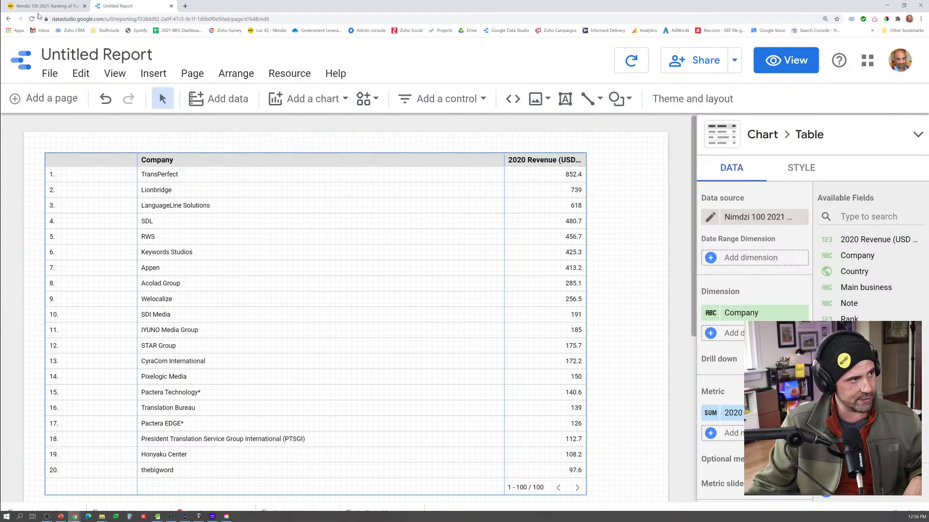
pyautogui.click(53, 7)
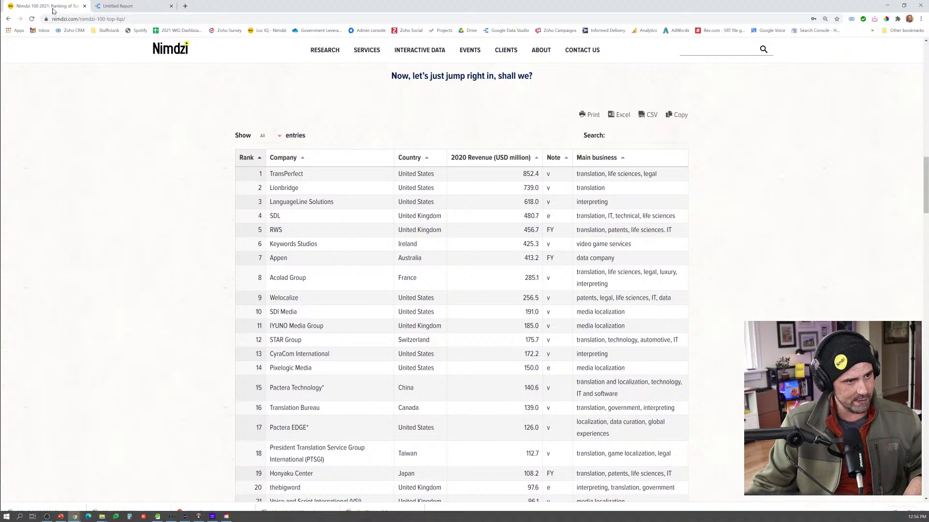
pyautogui.click(122, 6)
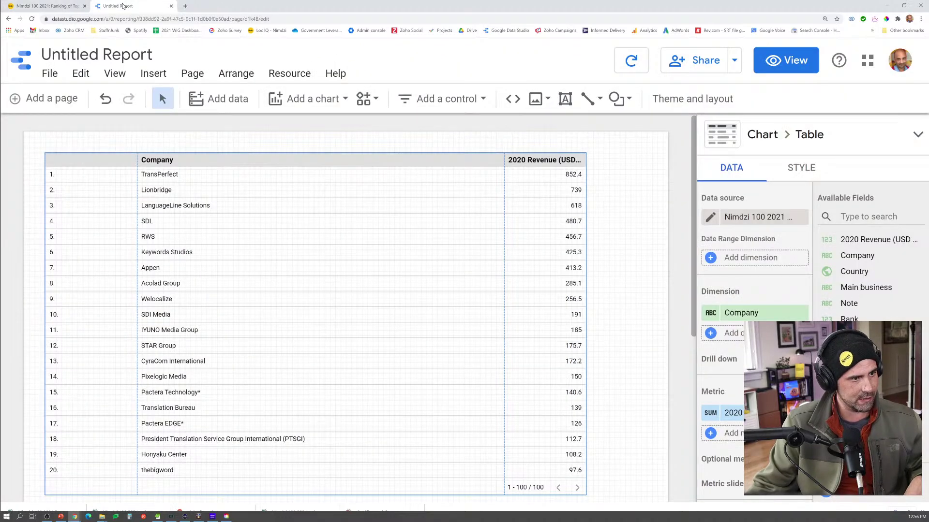
pyautogui.click(28, 6)
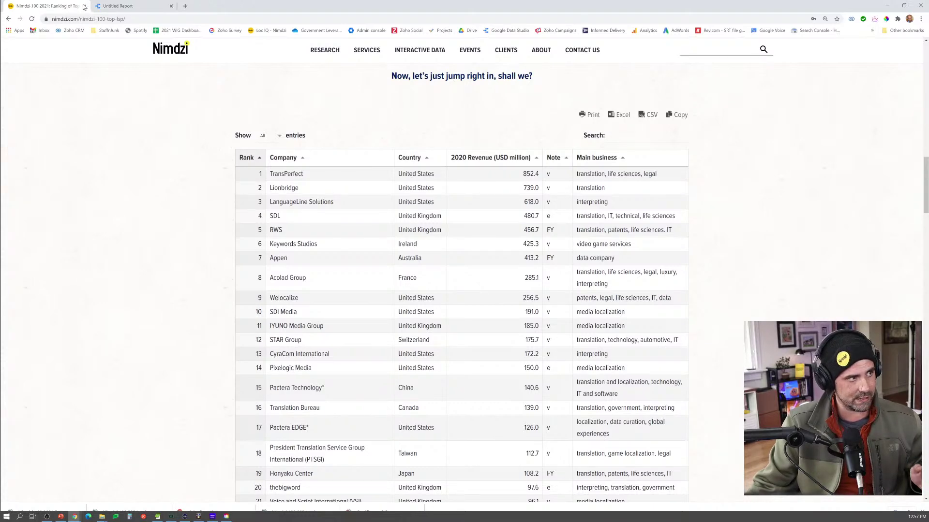
pyautogui.click(132, 7)
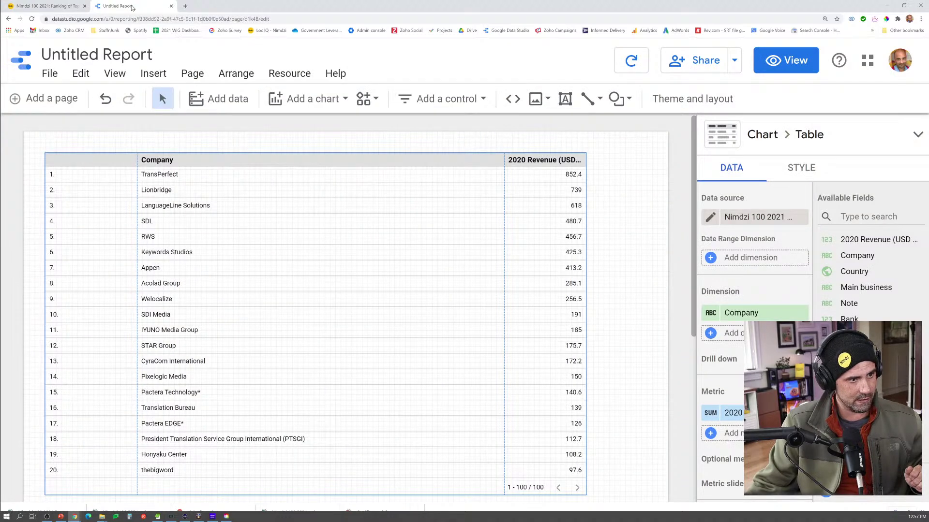
pyautogui.click(29, 8)
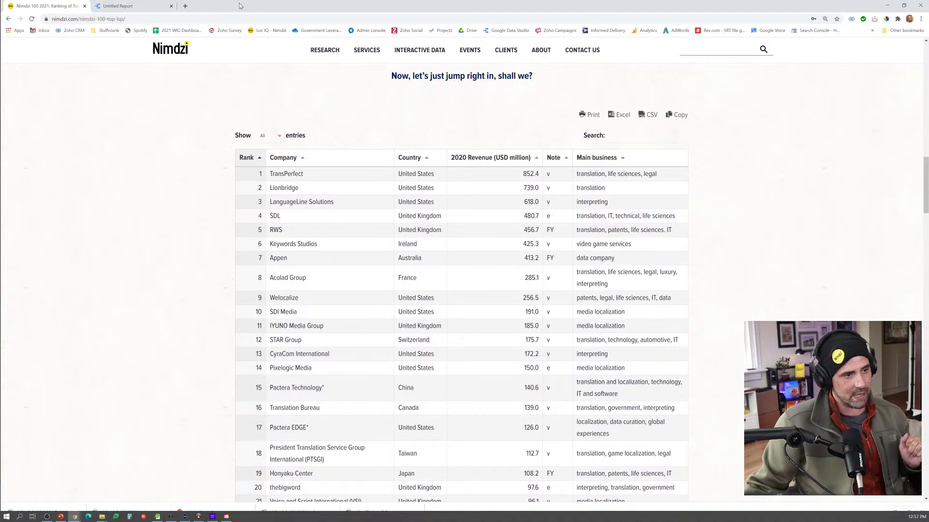
pyautogui.click(136, 5)
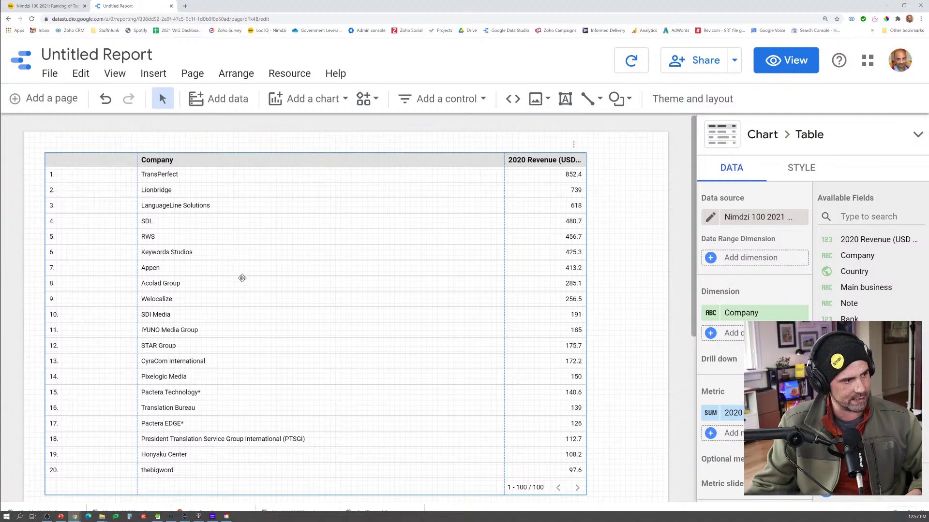
pyautogui.scroll(-3, 242, 278)
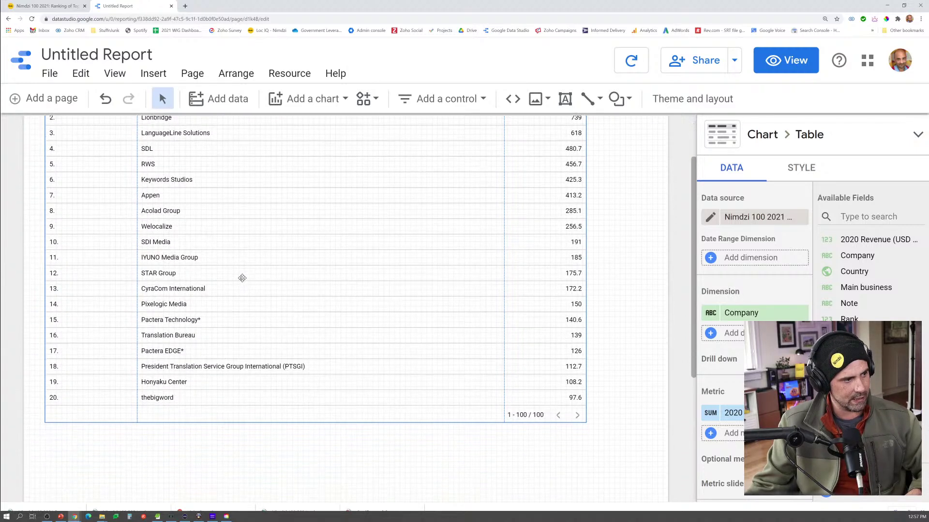
pyautogui.scroll(3, 242, 278)
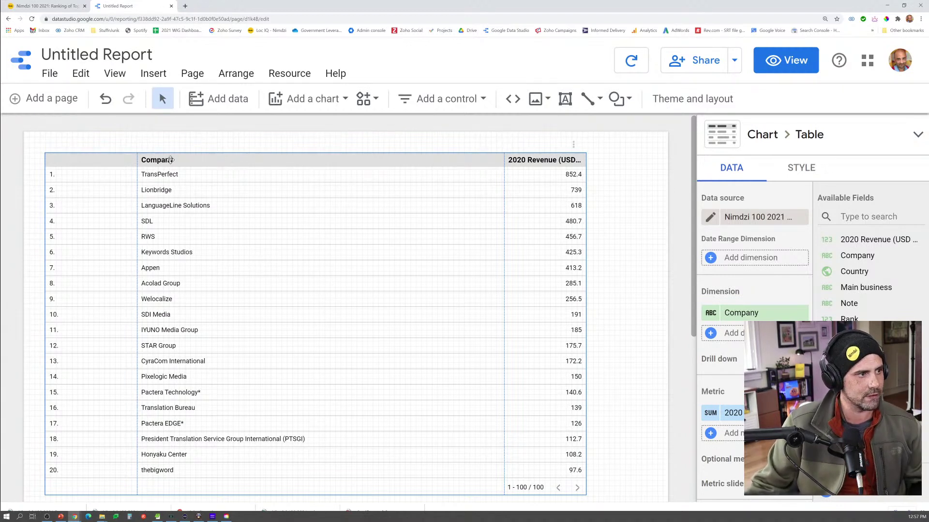
# Narrow the company revenue table to about half its width and move it up toward the page's upper-left corner
pyautogui.click(642, 161)
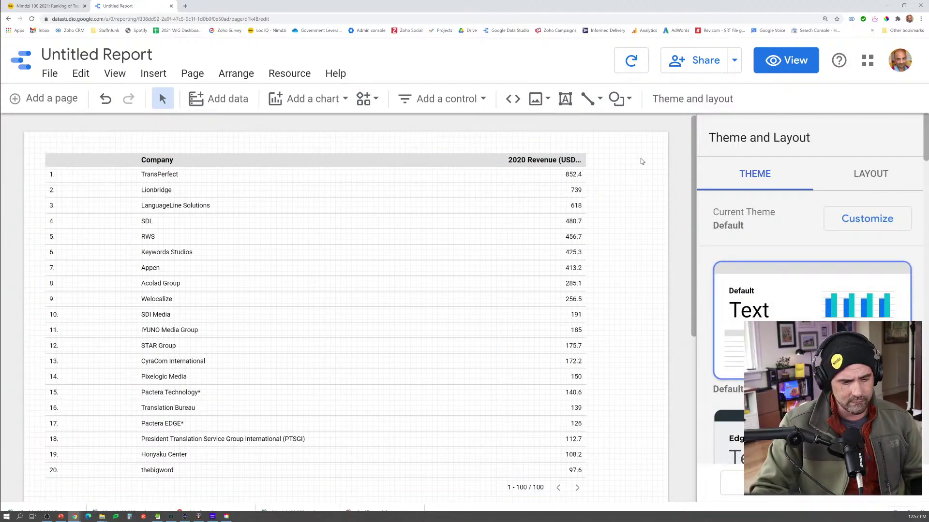
pyautogui.click(419, 255)
pyautogui.moveTo(587, 325); pyautogui.dragTo(317, 332)
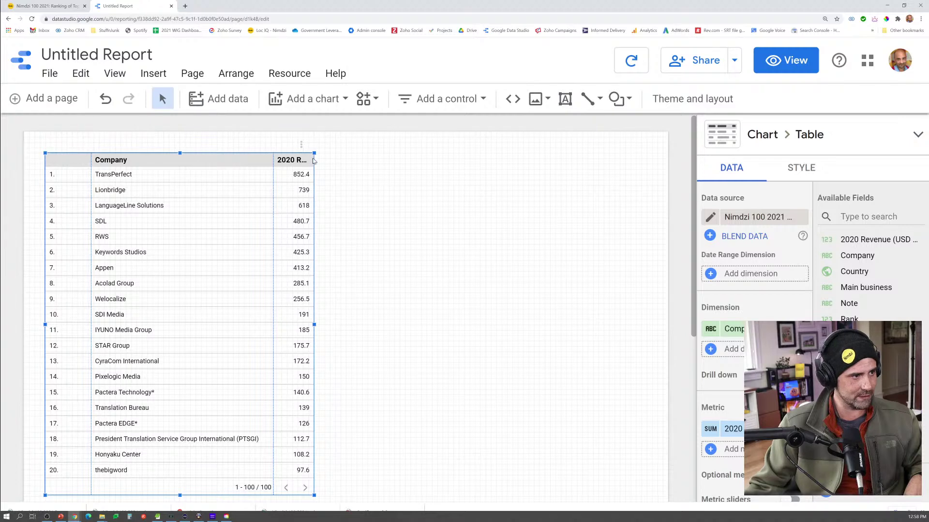
pyautogui.moveTo(187, 156)
pyautogui.mouseDown()
pyautogui.moveTo(193, 159)
pyautogui.moveTo(189, 148)
pyautogui.mouseUp()
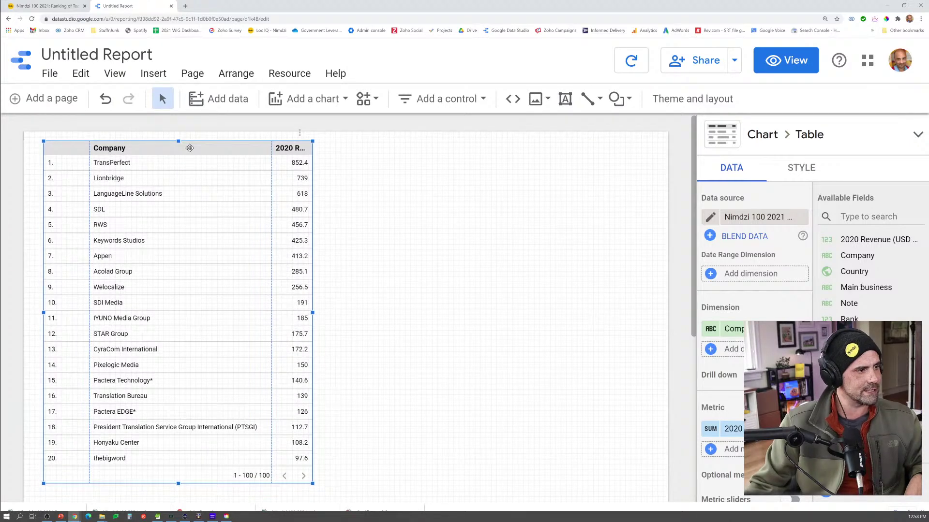
pyautogui.click(556, 177)
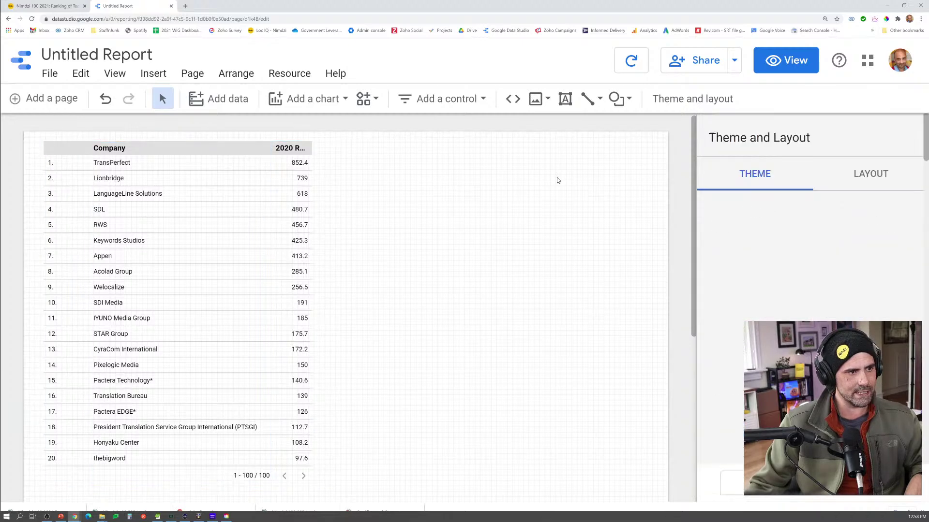
# Add a donut chart of companies by 2020 revenue beside the table and enlarge it toward the page's right edge
pyautogui.click(313, 100)
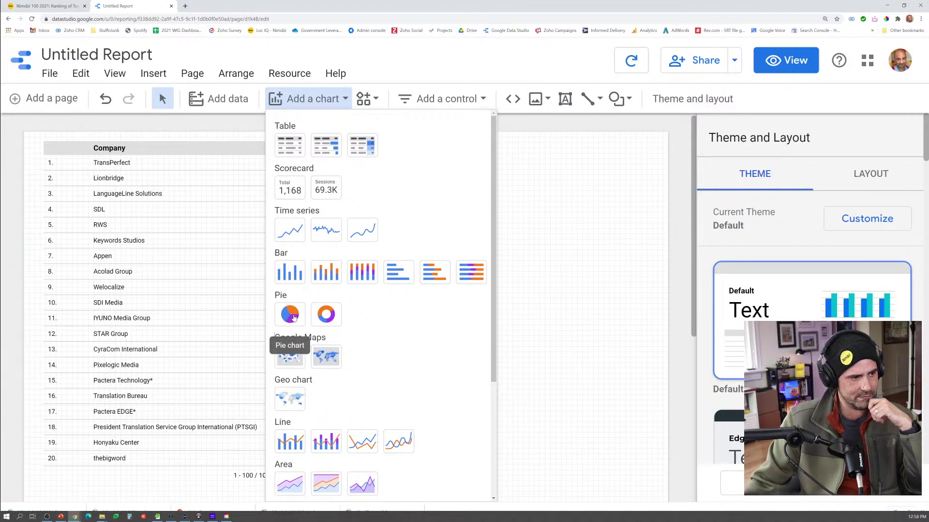
pyautogui.moveTo(424, 314); pyautogui.dragTo(551, 217)
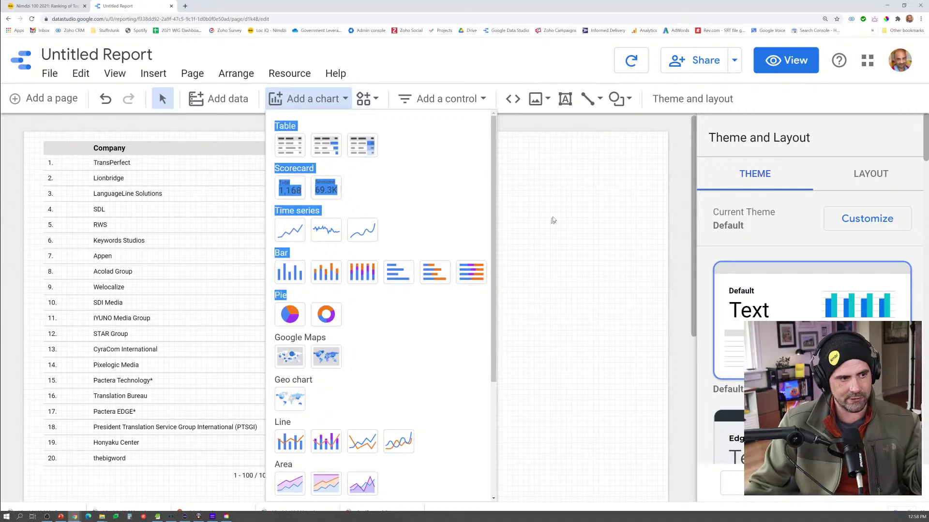
pyautogui.click(329, 321)
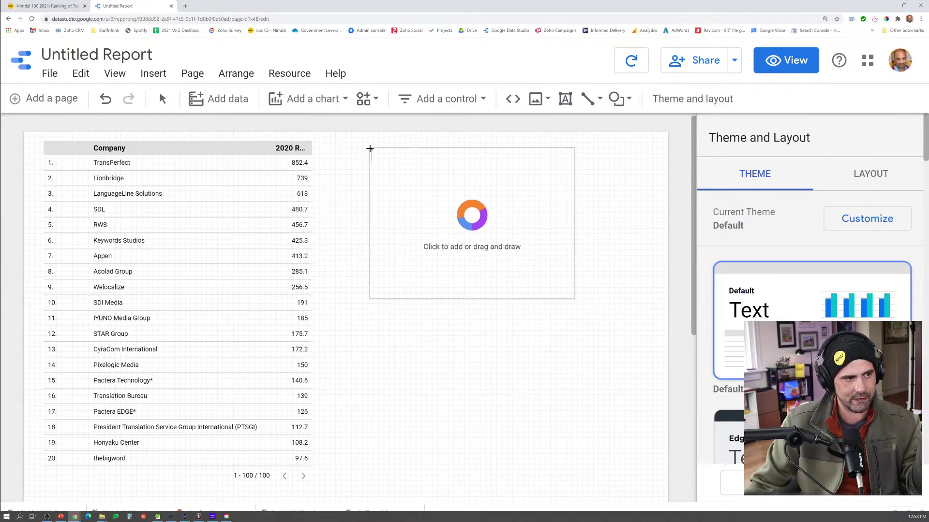
pyautogui.click(370, 148)
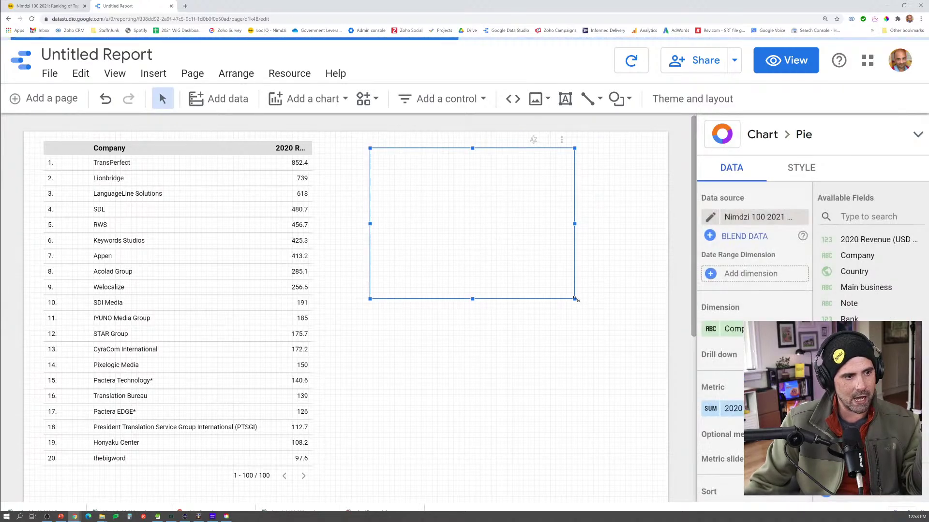
pyautogui.moveTo(574, 299); pyautogui.dragTo(652, 398)
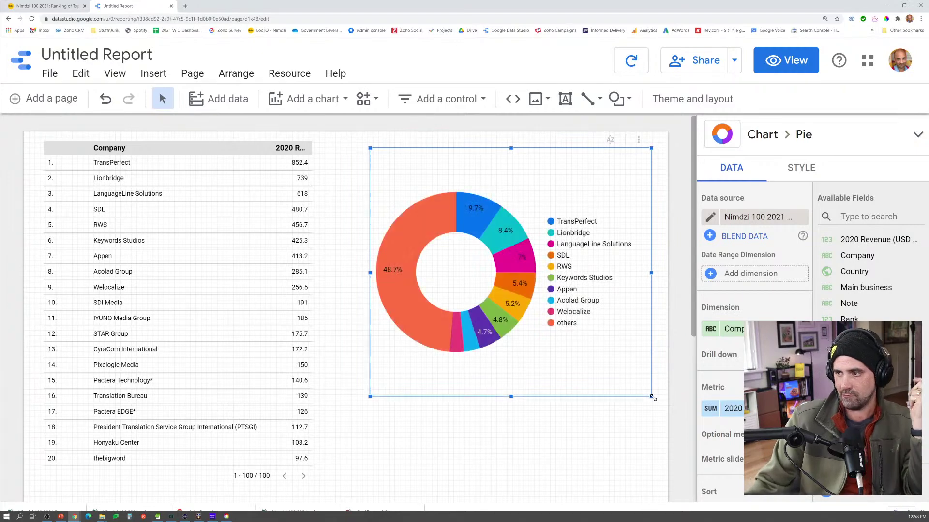
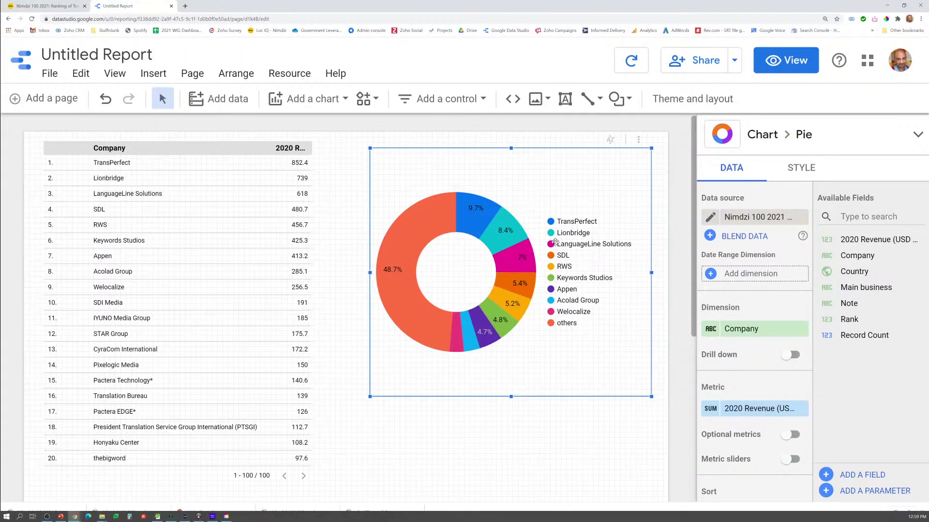
# Align the donut chart with the table's top edge and reshape it into a wider, shorter block filling the space beside the table
pyautogui.moveTo(549, 196)
pyautogui.mouseDown()
pyautogui.moveTo(525, 209)
pyautogui.moveTo(543, 209)
pyautogui.mouseUp()
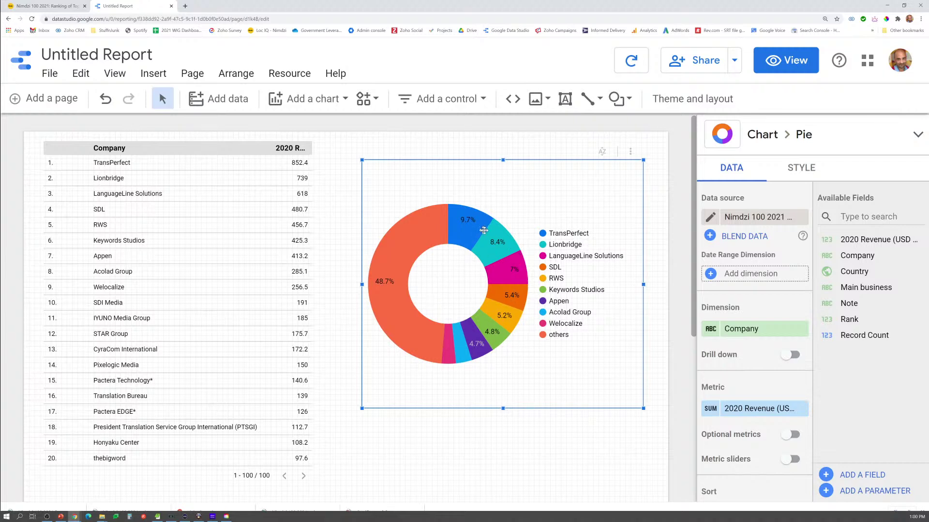
pyautogui.moveTo(592, 356); pyautogui.dragTo(561, 338)
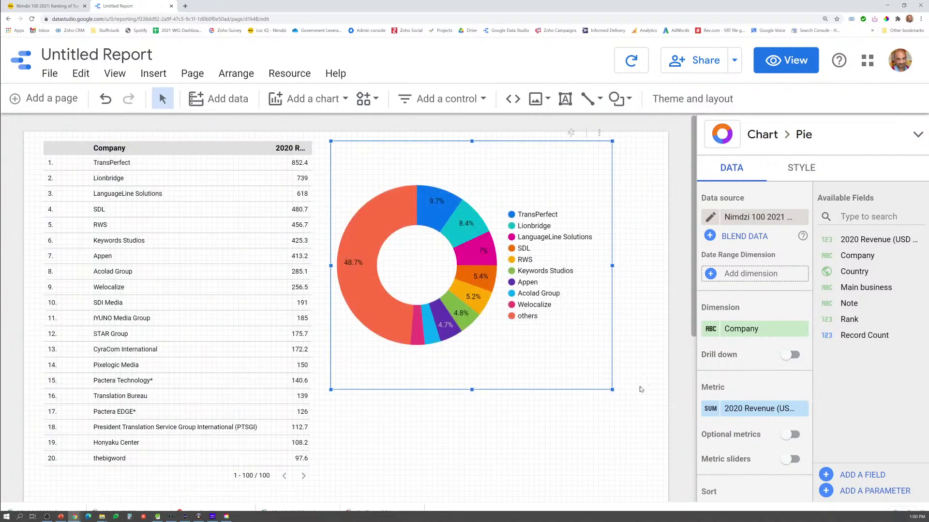
pyautogui.moveTo(613, 389); pyautogui.dragTo(657, 270)
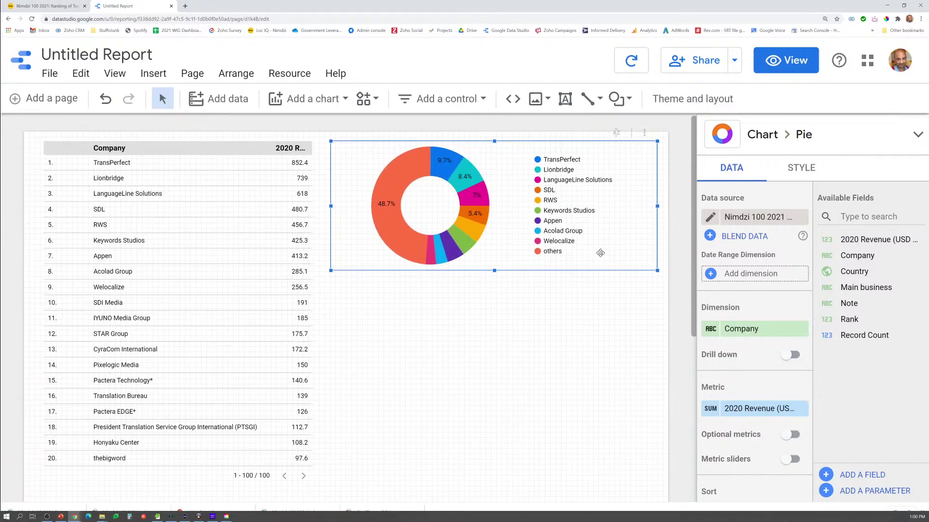
pyautogui.hotkey('ctrl', 'd')
pyautogui.moveTo(602, 256); pyautogui.dragTo(607, 368)
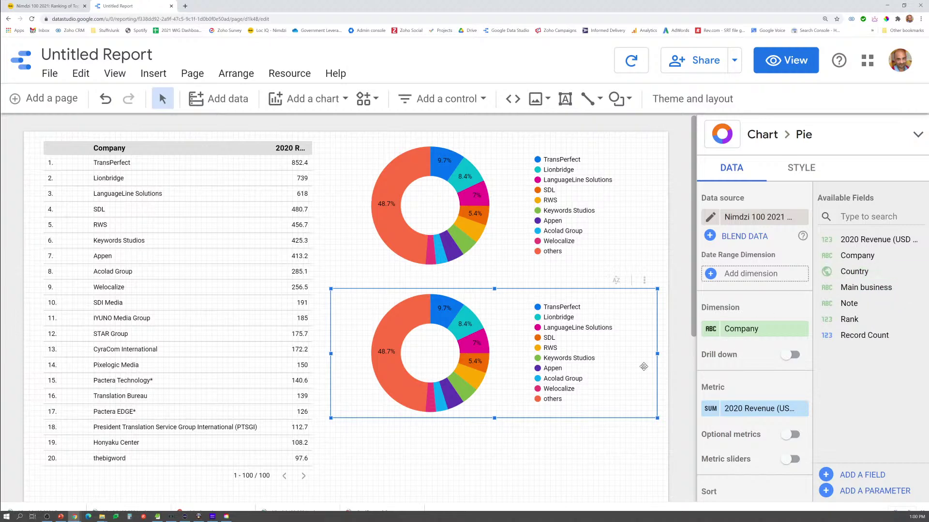
pyautogui.rightClick(486, 334)
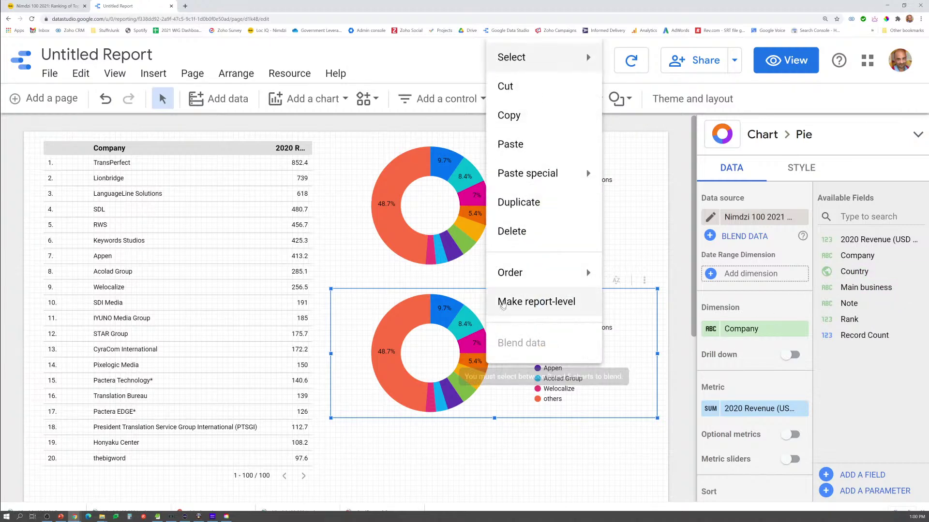
pyautogui.click(505, 242)
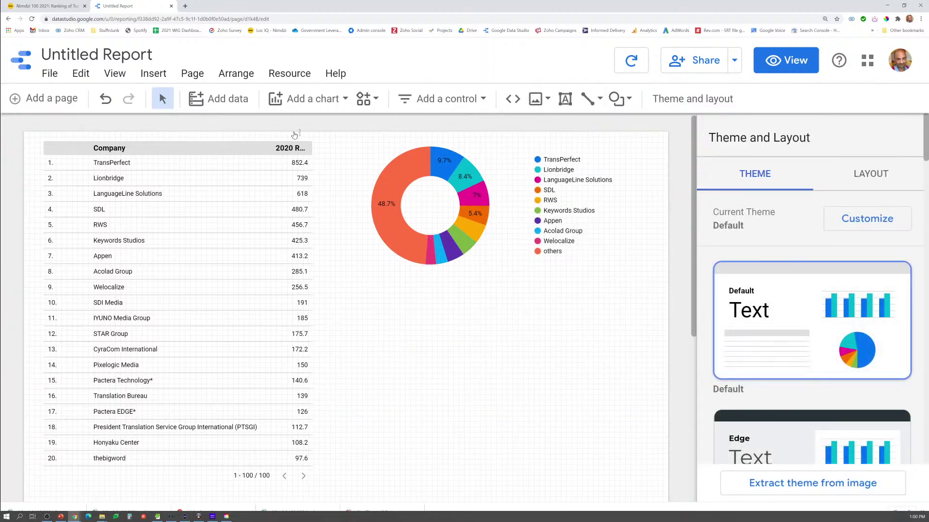
pyautogui.click(235, 108)
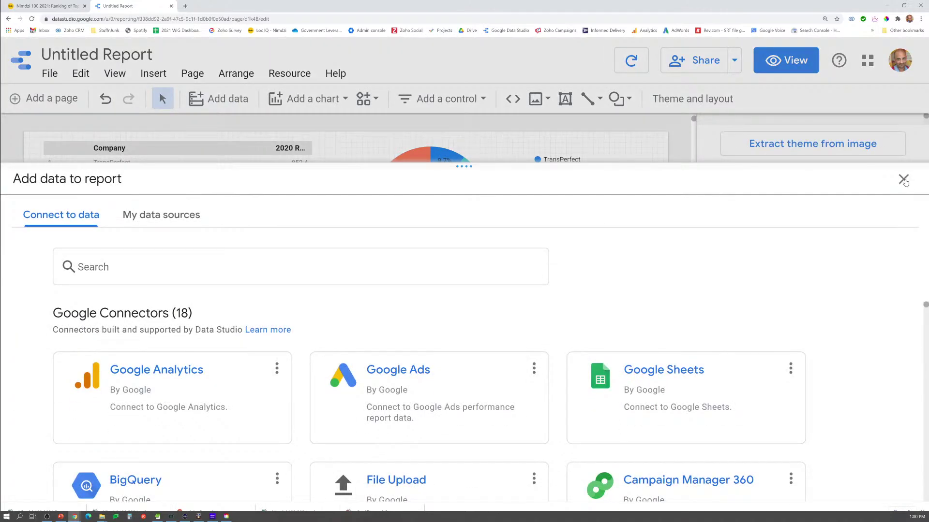
pyautogui.click(903, 180)
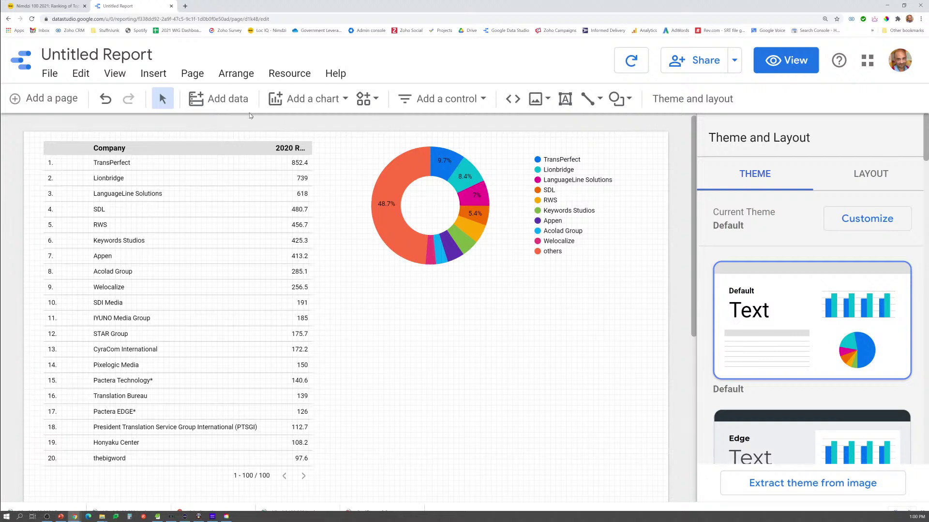
# Add a geo chart of 2020 revenue by country below the donut chart and enlarge it to nearly the donut chart's width
pyautogui.click(335, 101)
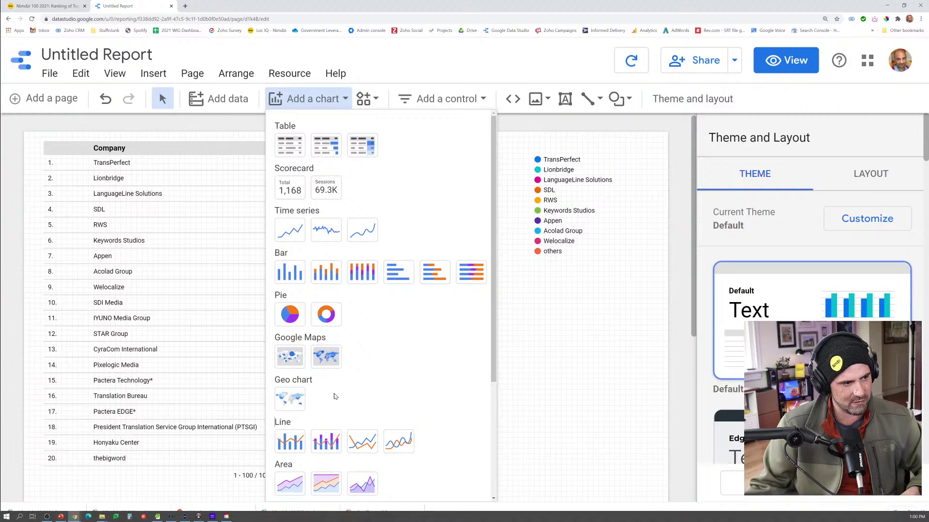
pyautogui.click(286, 400)
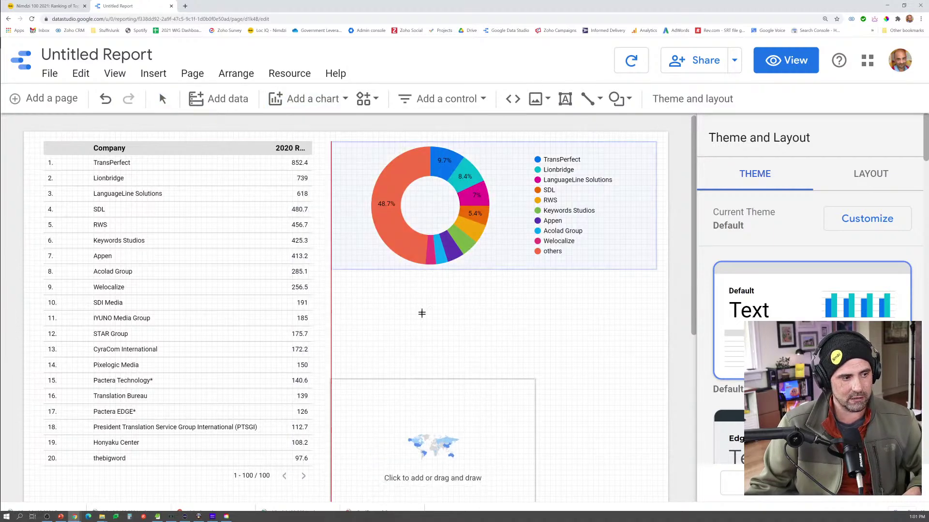
pyautogui.press('Escape')
pyautogui.click(347, 295)
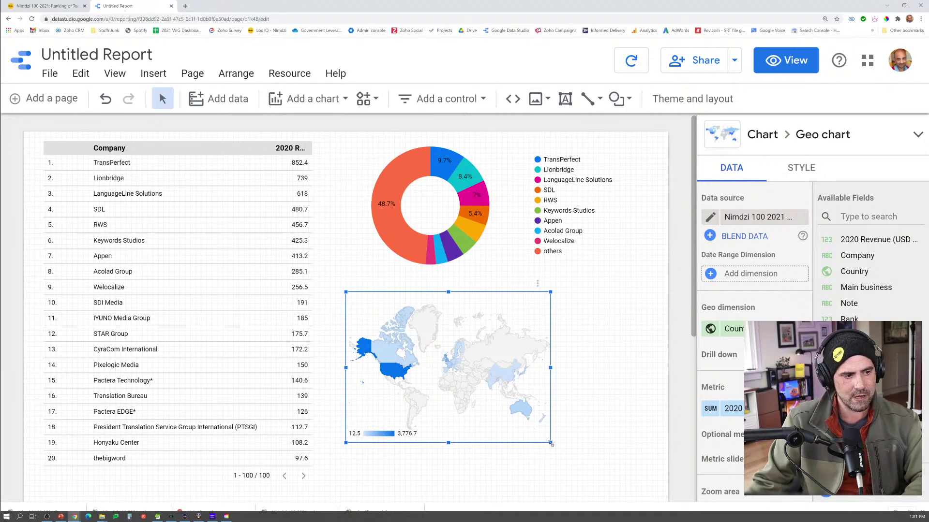
pyautogui.moveTo(551, 443); pyautogui.dragTo(551, 444)
pyautogui.moveTo(648, 469)
pyautogui.mouseDown()
pyautogui.moveTo(658, 484)
pyautogui.moveTo(647, 464)
pyautogui.mouseUp()
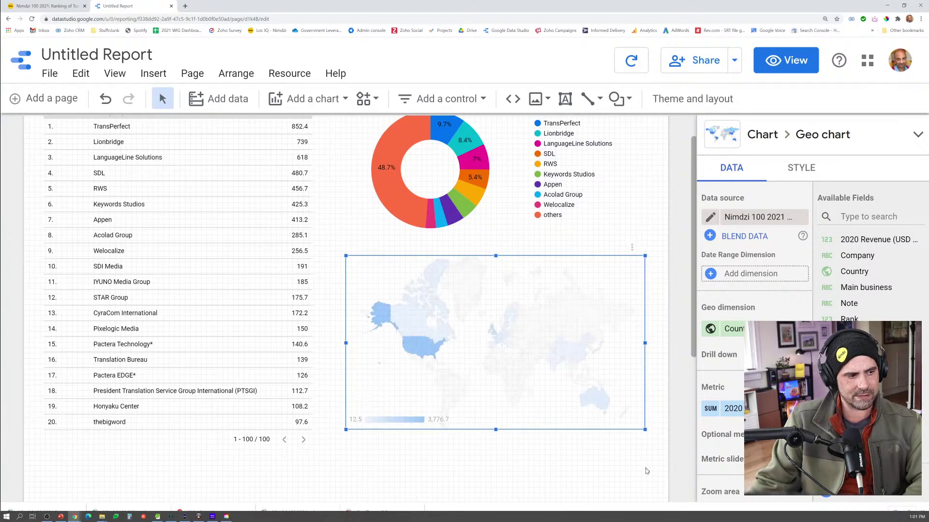
# Stretch the geo chart downward to make it taller and shift it slightly up toward the donut chart
pyautogui.scroll(-1, 646, 464)
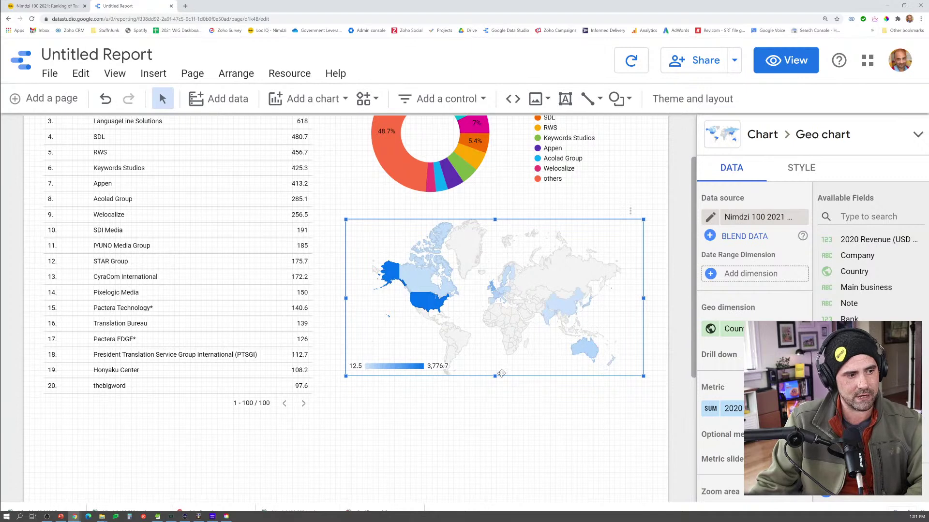
pyautogui.moveTo(495, 376); pyautogui.dragTo(497, 424)
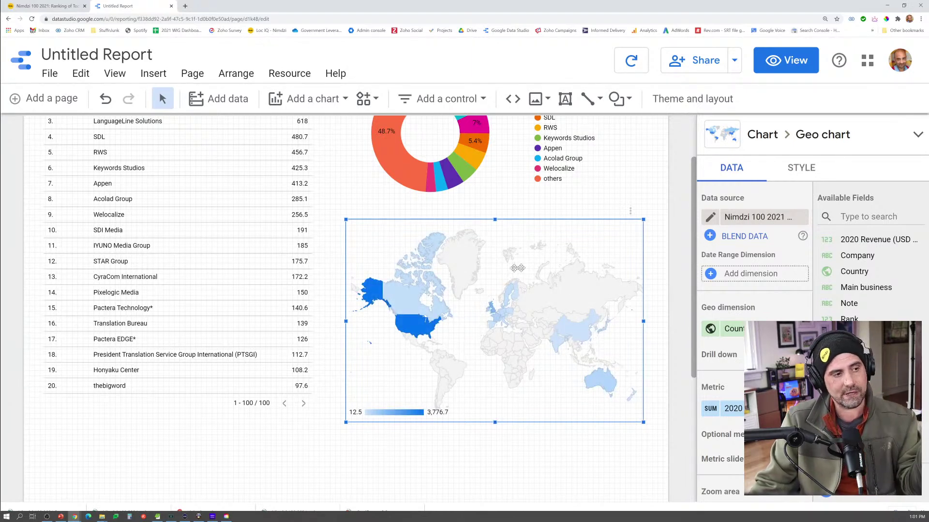
pyautogui.moveTo(507, 282); pyautogui.dragTo(508, 275)
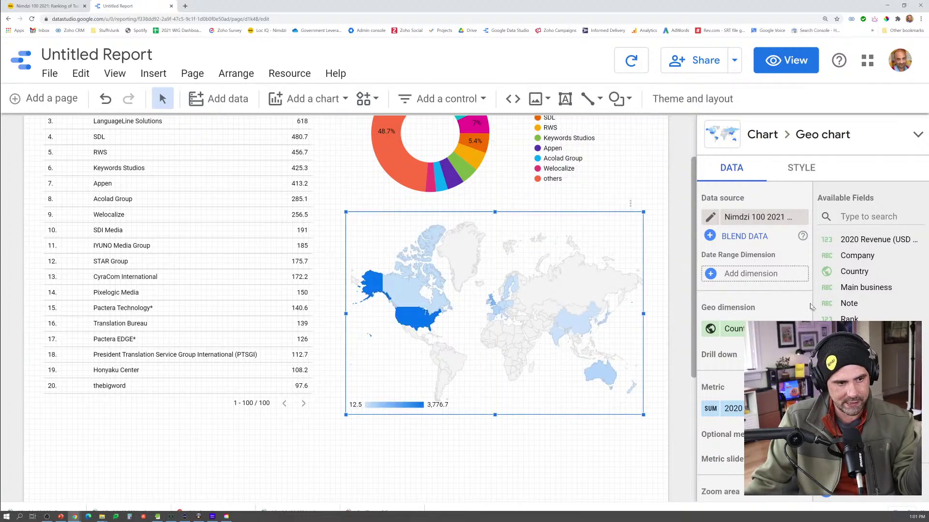
pyautogui.moveTo(730, 409)
pyautogui.mouseDown()
pyautogui.moveTo(728, 435)
pyautogui.moveTo(711, 412)
pyautogui.moveTo(718, 435)
pyautogui.mouseUp()
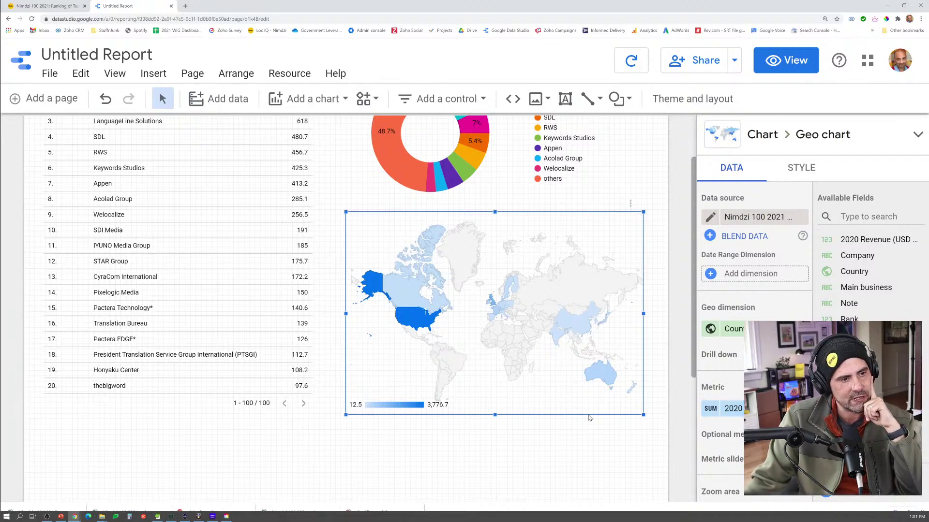
# Switch the report to view mode and set the browser page zoom to 125%
pyautogui.click(792, 63)
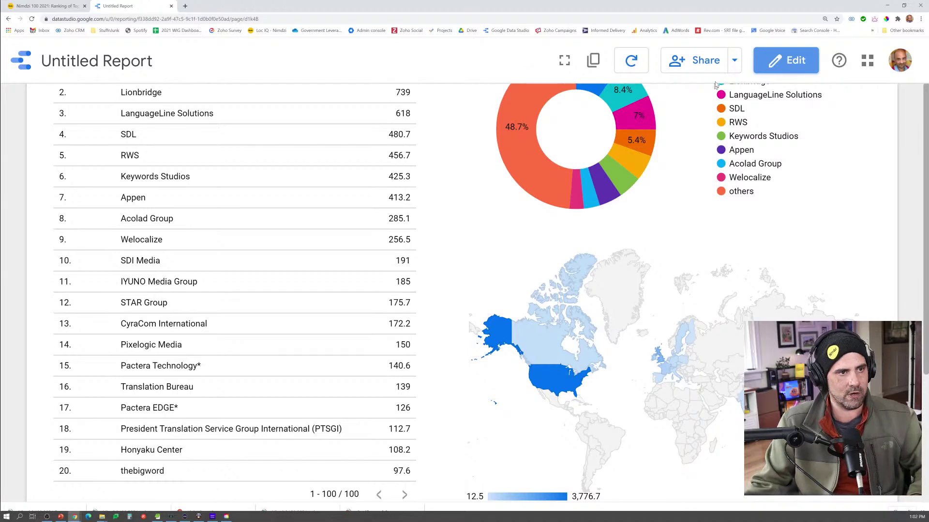
pyautogui.click(823, 19)
pyautogui.click(794, 32)
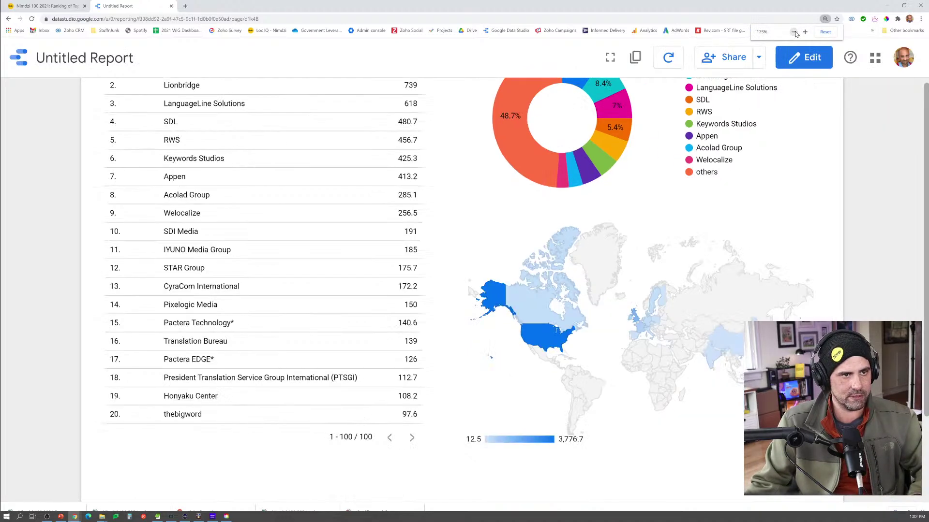
pyautogui.click(794, 32)
pyautogui.click(794, 32)
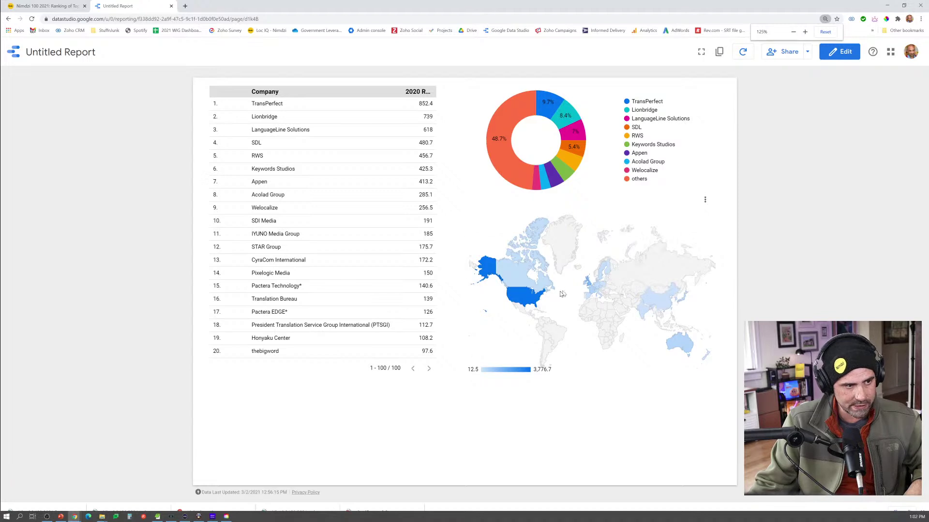
# Inspect the 2020 revenue of individual countries on the geo chart, including the United States
pyautogui.moveTo(527, 299)
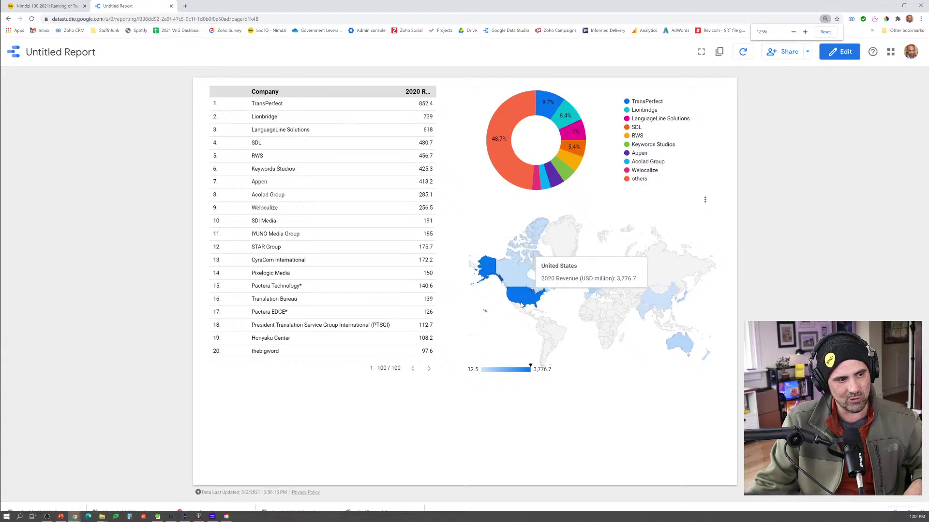
pyautogui.moveTo(645, 311)
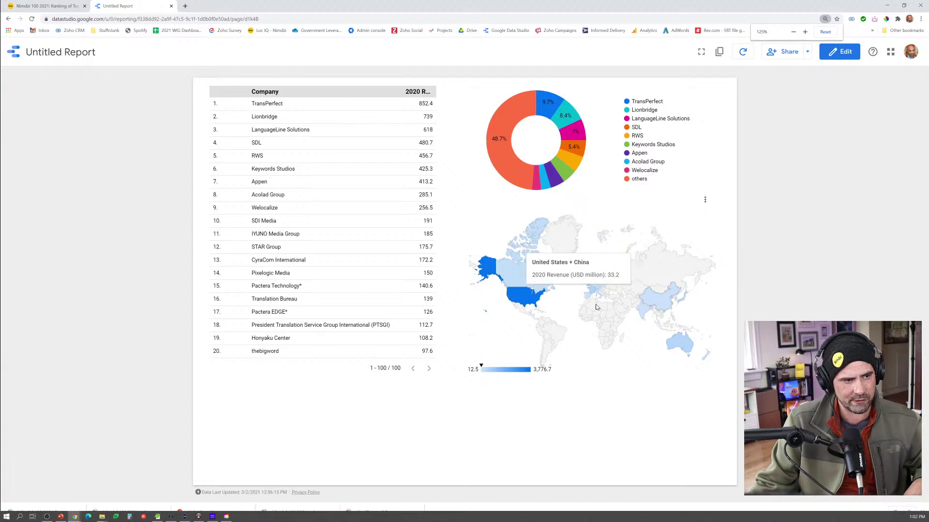
pyautogui.moveTo(595, 292)
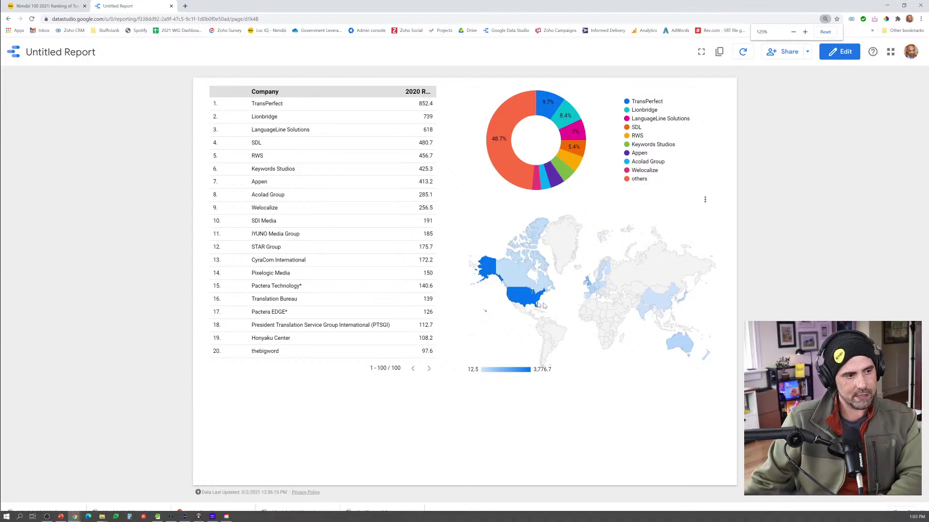
pyautogui.moveTo(526, 304)
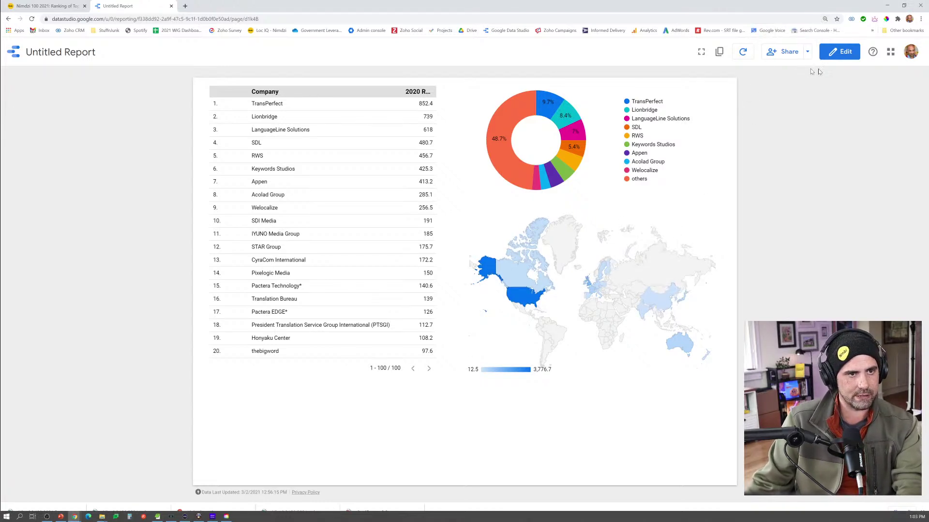
# Shrink the geo chart to less than half its width and check the United States' 2020 revenue in view mode
pyautogui.click(845, 52)
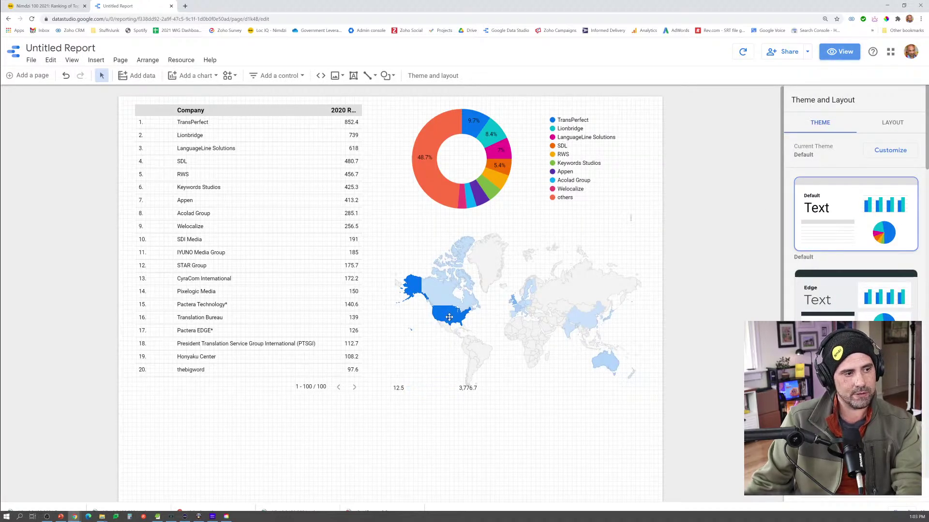
pyautogui.click(532, 324)
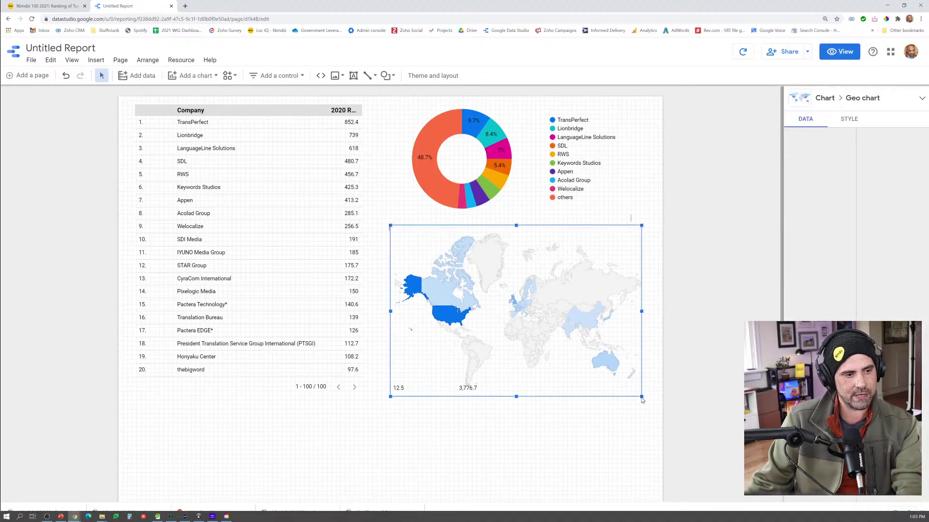
pyautogui.moveTo(642, 400); pyautogui.dragTo(505, 308)
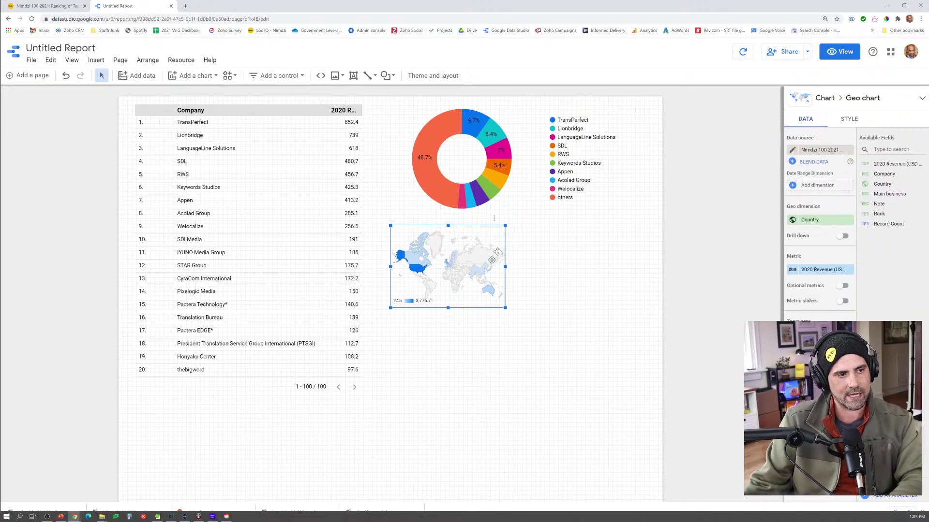
pyautogui.click(841, 52)
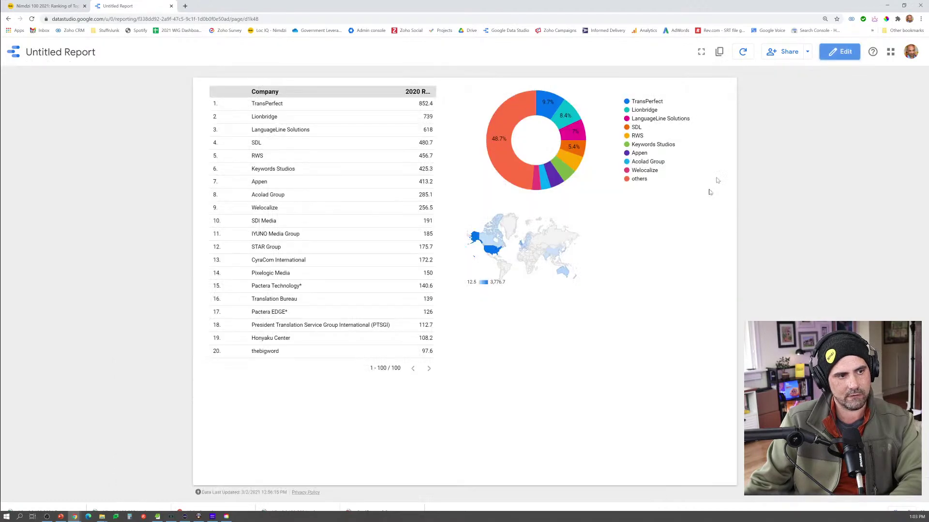
pyautogui.moveTo(490, 253)
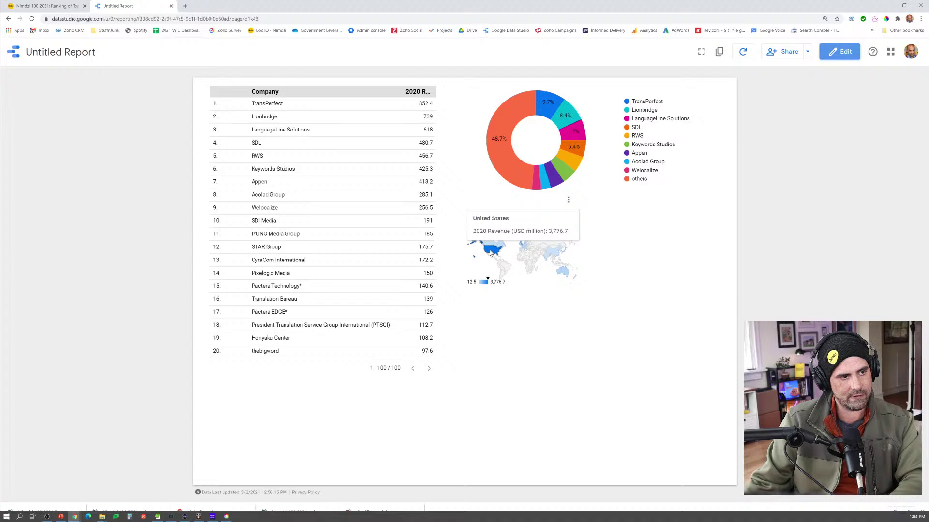
# Return to edit mode, nudge the geo chart to the right and enlarge it almost to the page's right edge
pyautogui.click(848, 54)
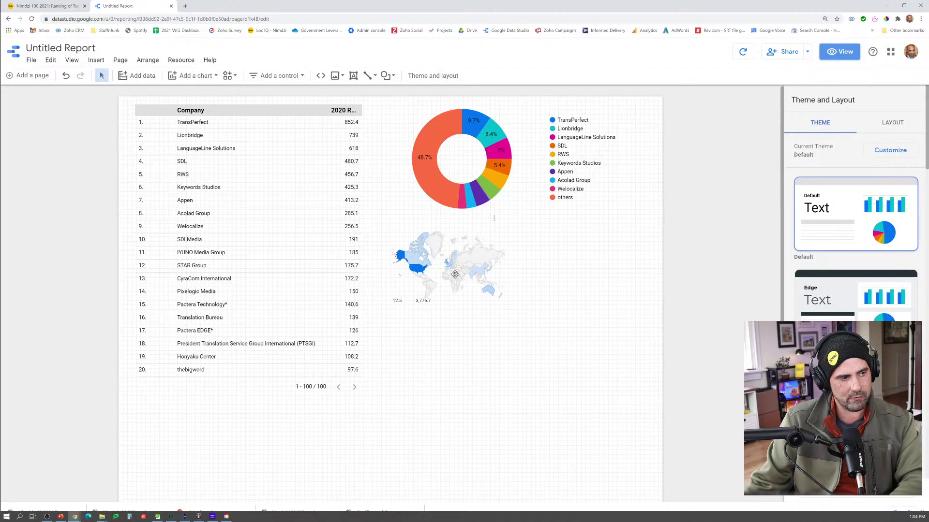
pyautogui.moveTo(456, 276); pyautogui.dragTo(467, 278)
pyautogui.moveTo(516, 309); pyautogui.dragTo(654, 392)
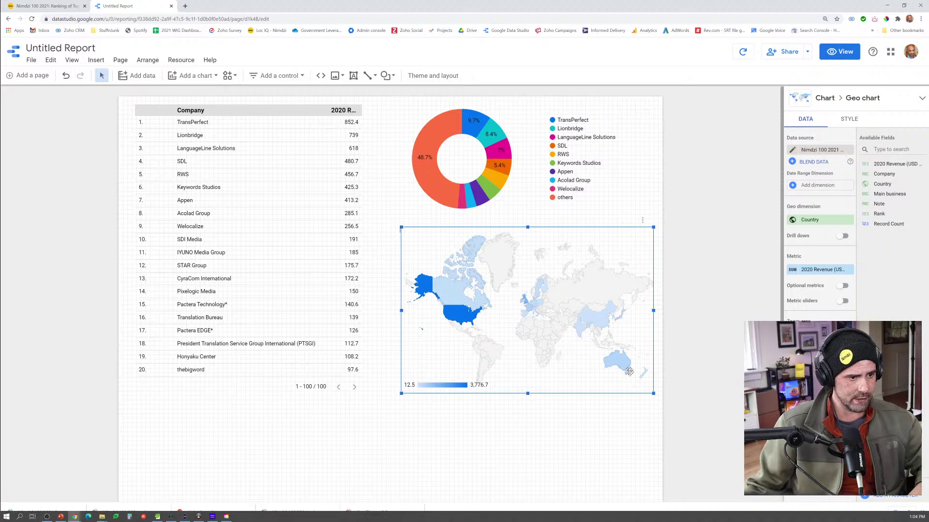
# Shrink the geo chart and move it under the donut chart's legend, and shrink the company table to show only eight rows
pyautogui.moveTo(653, 393); pyautogui.dragTo(513, 301)
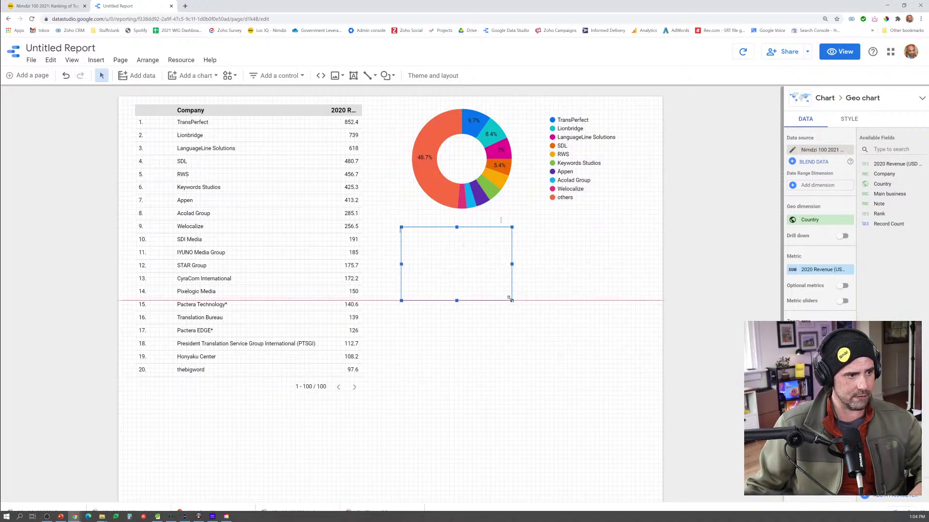
pyautogui.scroll(-1, 483, 290)
pyautogui.moveTo(447, 252); pyautogui.dragTo(583, 248)
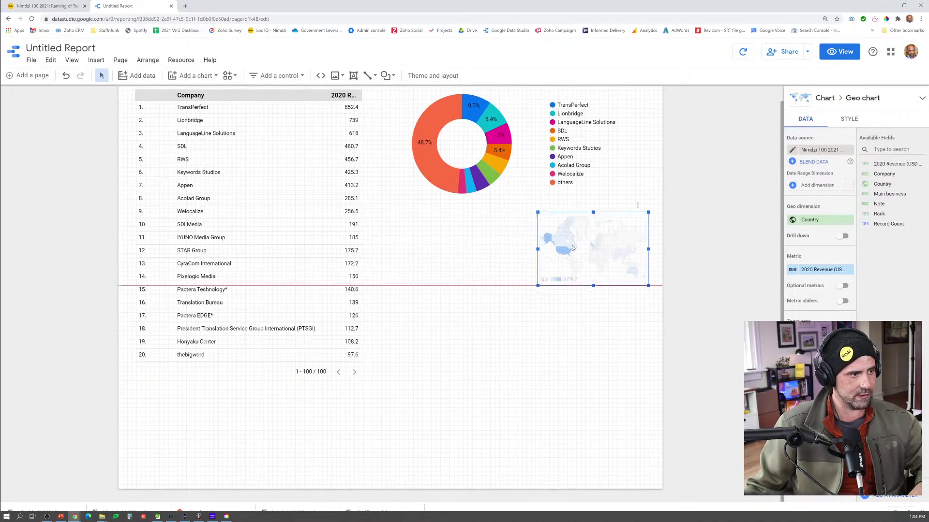
pyautogui.click(213, 155)
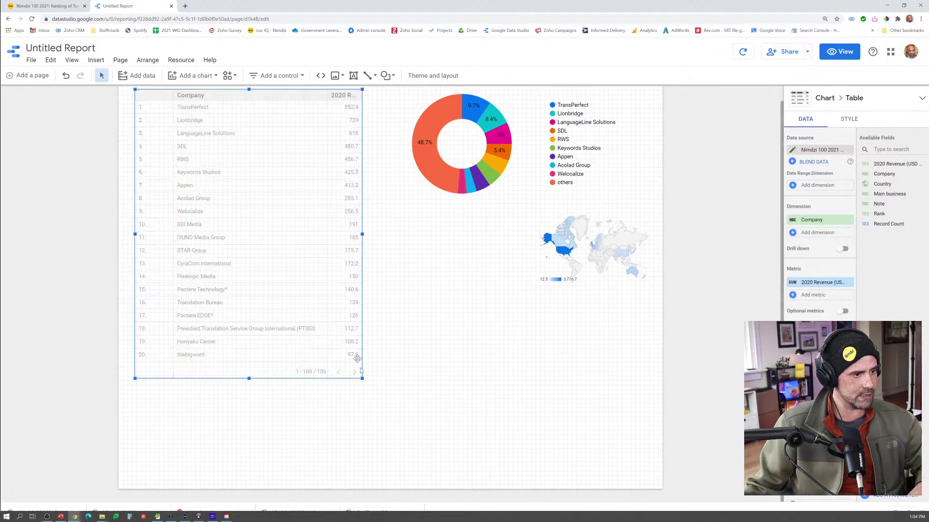
pyautogui.moveTo(362, 379); pyautogui.dragTo(298, 222)
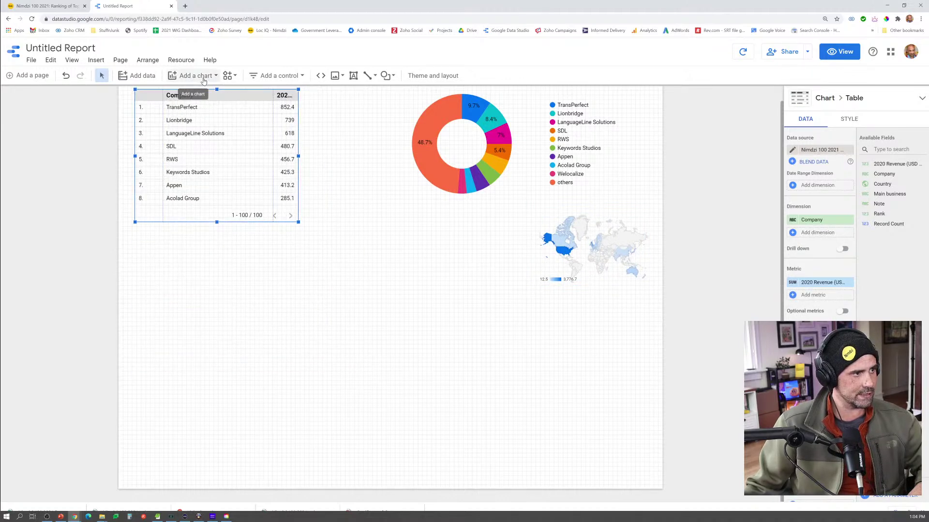
# Add a column chart of 2020 revenue by company in the lower part of the page and enlarge it in width and height
pyautogui.click(204, 78)
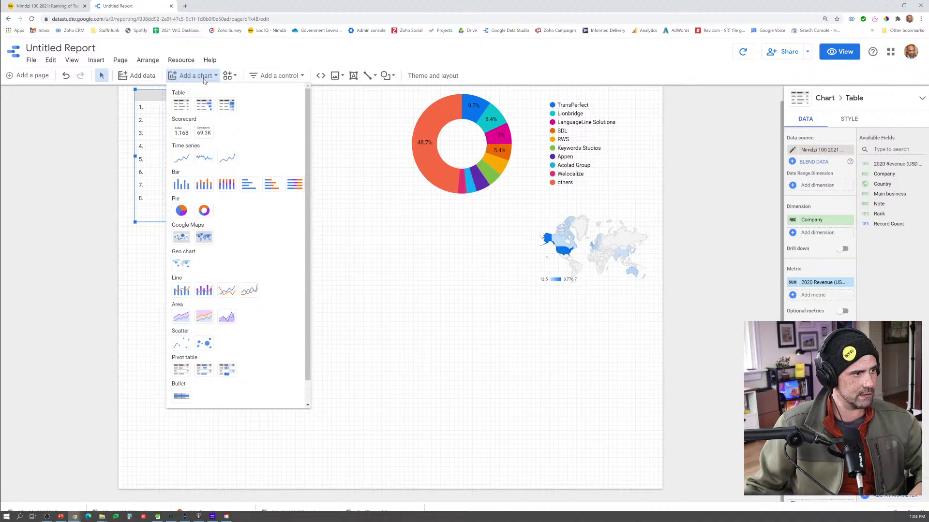
pyautogui.click(180, 183)
pyautogui.click(297, 281)
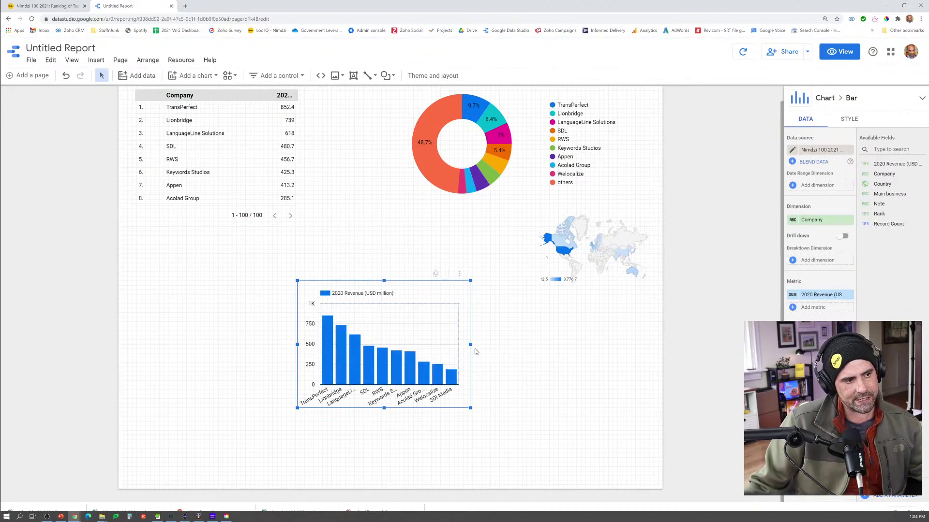
pyautogui.moveTo(470, 345); pyautogui.dragTo(625, 344)
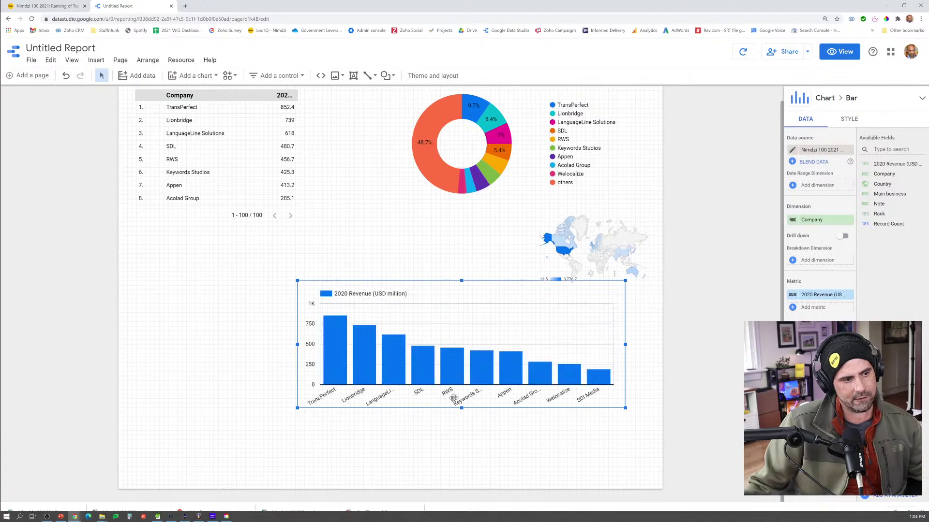
pyautogui.moveTo(461, 408); pyautogui.dragTo(461, 470)
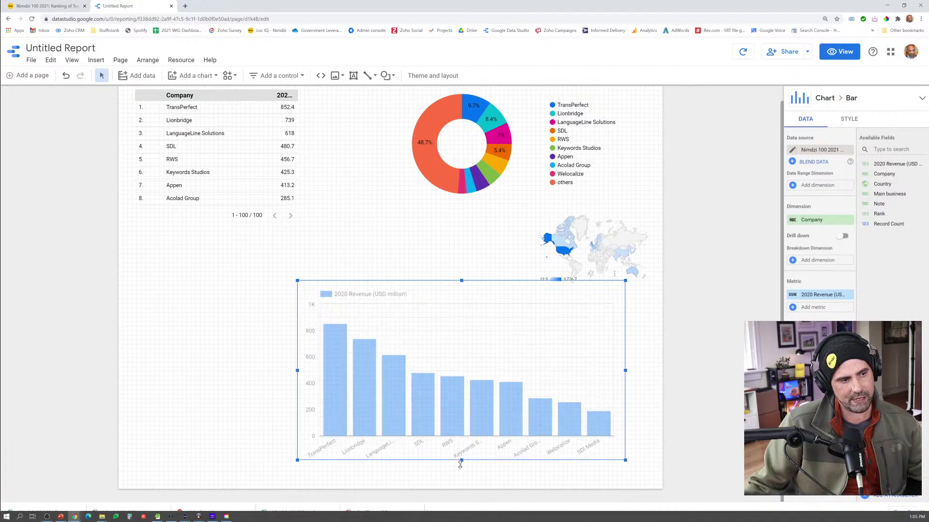
pyautogui.moveTo(460, 281)
pyautogui.mouseDown()
pyautogui.moveTo(461, 261)
pyautogui.moveTo(460, 277)
pyautogui.mouseUp()
# Move the geo chart directly above the column chart and enlarge it to nearly the column chart's width
pyautogui.click(577, 249)
pyautogui.moveTo(577, 249); pyautogui.dragTo(353, 238)
pyautogui.moveTo(422, 203); pyautogui.dragTo(608, 171)
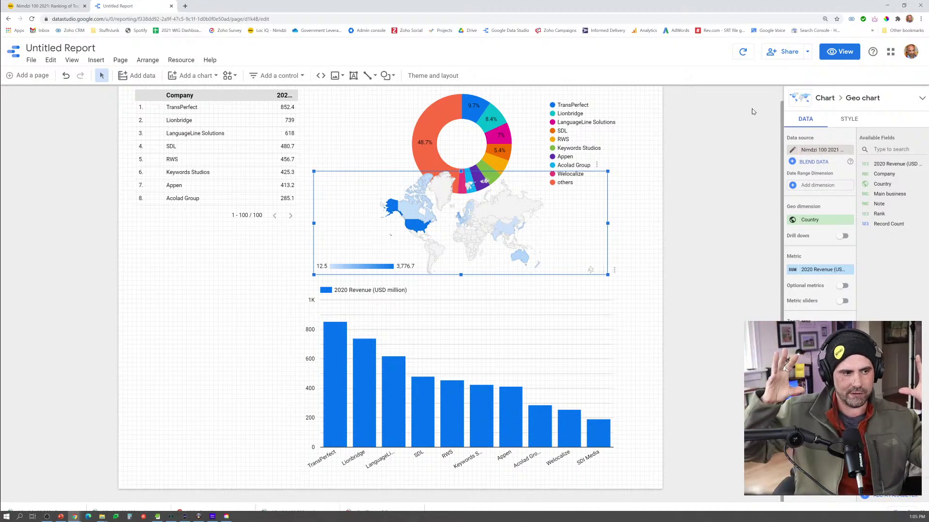
# Set the column chart's dimension to Country
pyautogui.click(515, 318)
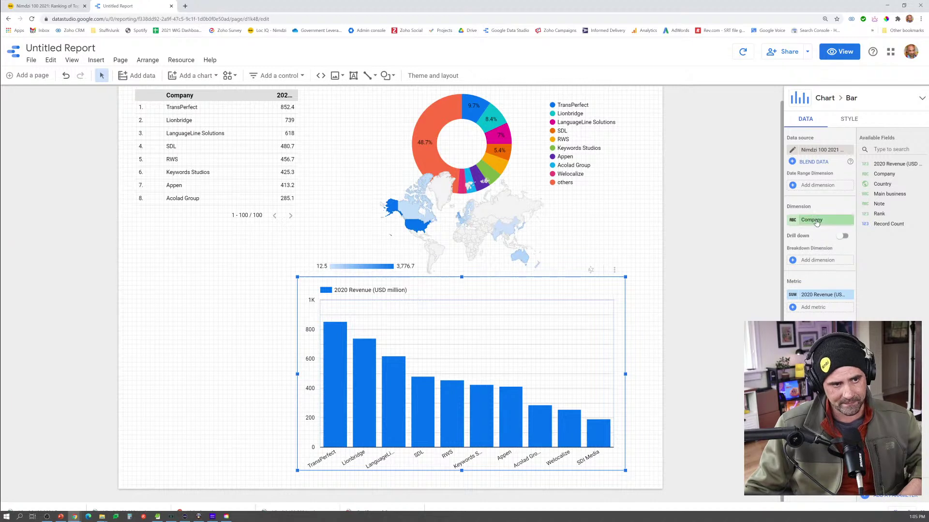
pyautogui.scroll(-1, 812, 216)
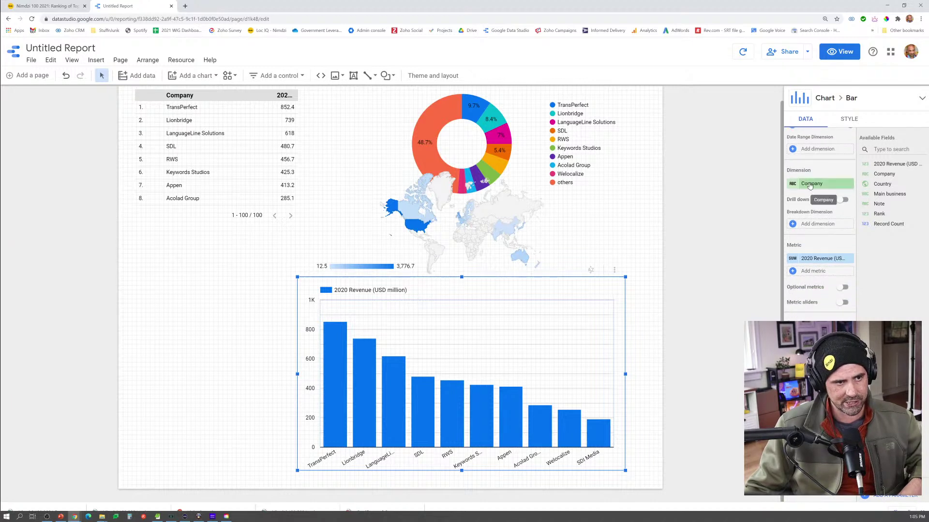
pyautogui.moveTo(885, 184); pyautogui.dragTo(809, 188)
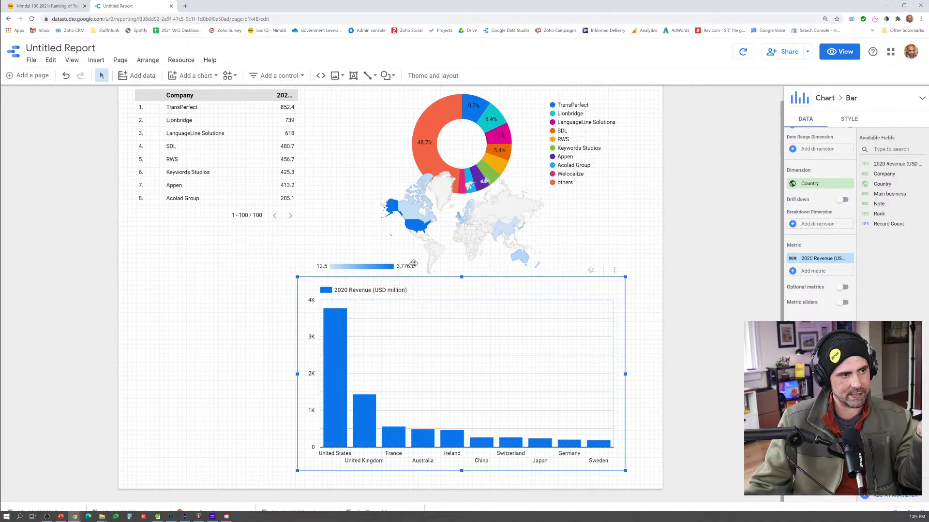
# Move the donut chart down to the left side of the report page, below the company table
pyautogui.click(416, 228)
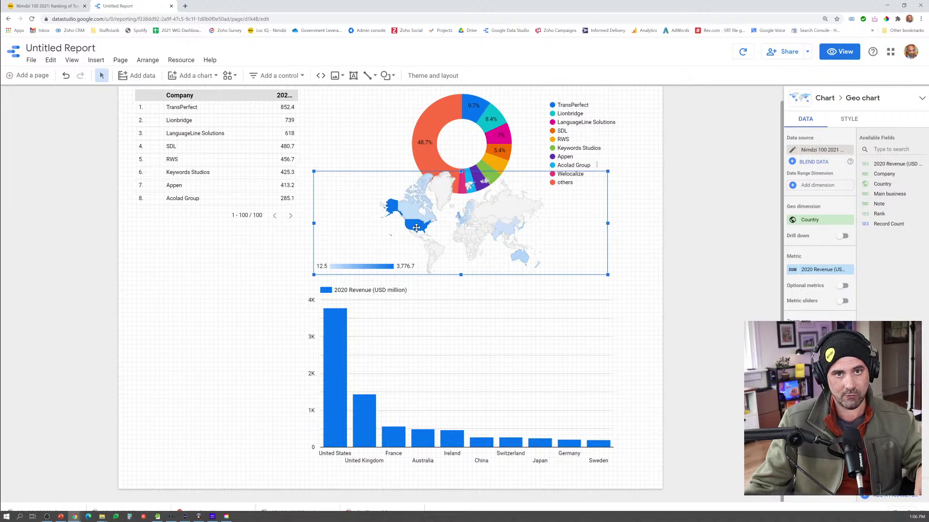
pyautogui.click(399, 340)
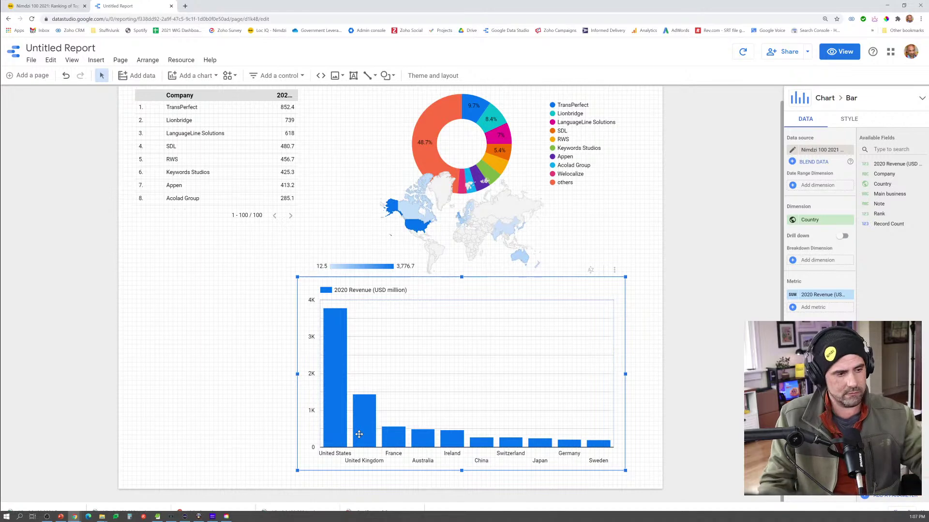
pyautogui.click(464, 129)
pyautogui.moveTo(464, 128); pyautogui.dragTo(198, 300)
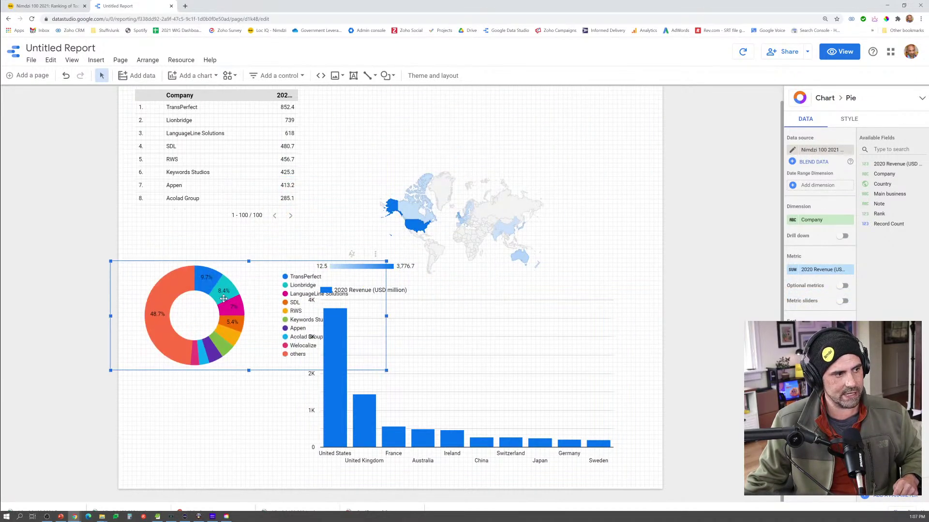
# Examine the donut chart's dimension value colors and the color choices for TransPerfect, leaving them unchanged
pyautogui.click(848, 119)
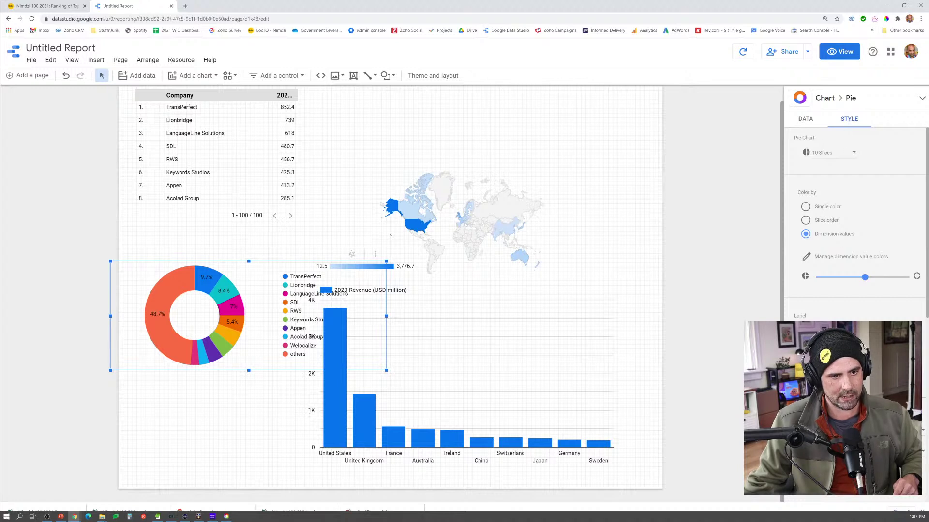
pyautogui.click(807, 258)
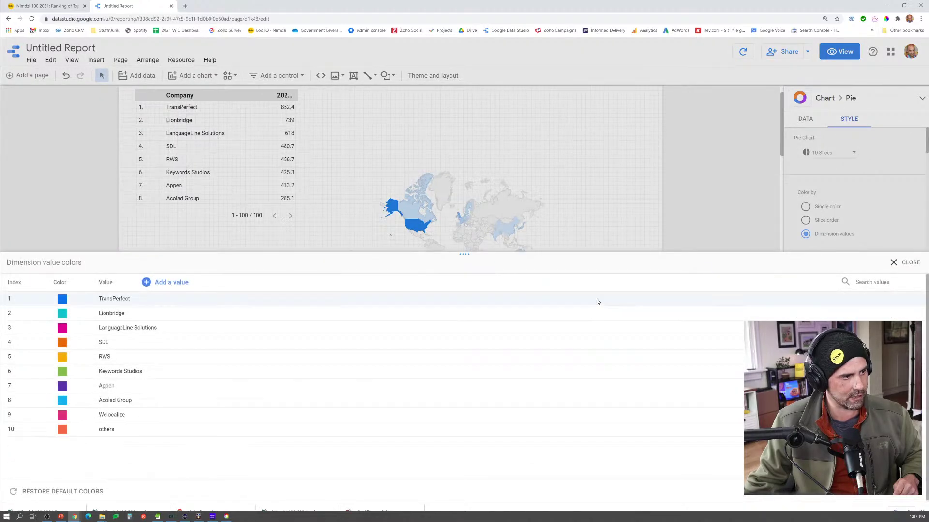
pyautogui.click(63, 300)
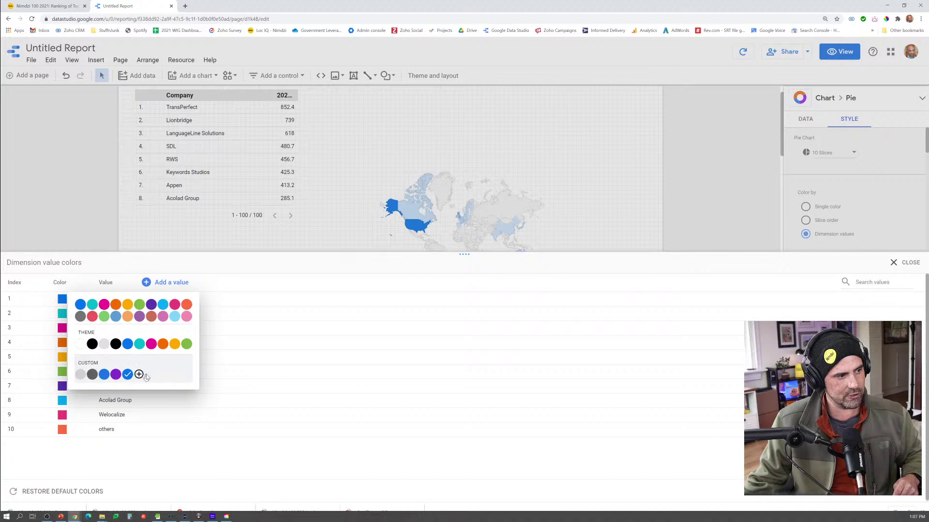
pyautogui.click(155, 226)
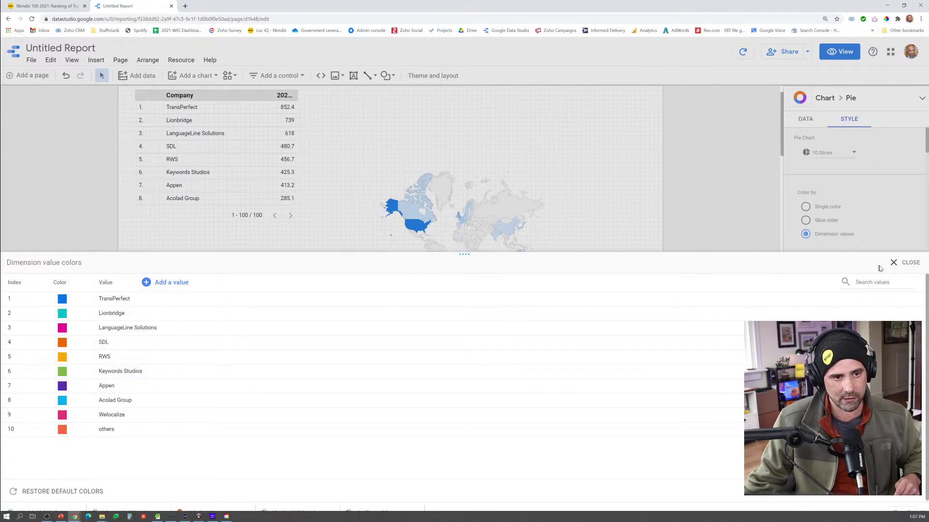
pyautogui.click(893, 264)
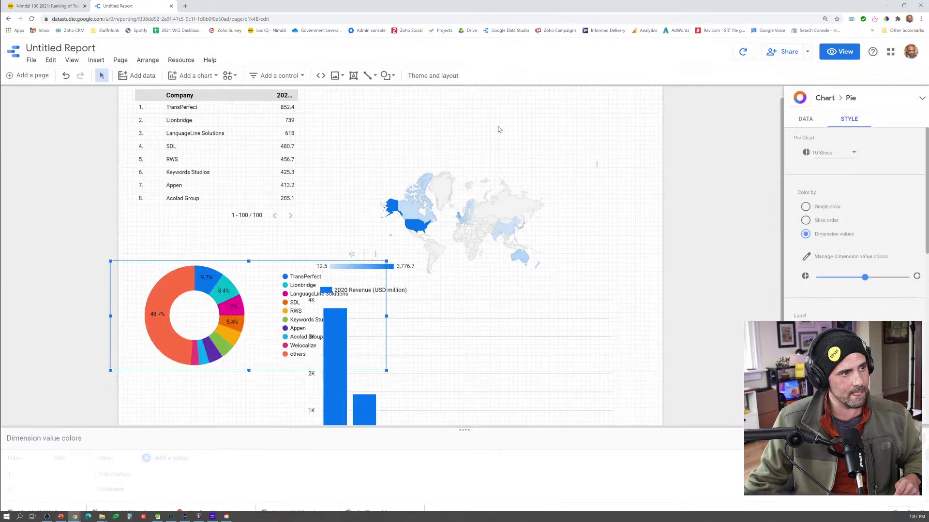
# Upload Circle-Logo-Nimdzi_1080x1080.png from the Marketing and Sales drive's 01 Branding and Assets > 01 Logo folder and place it in the report page's upper-right corner
pyautogui.click(339, 77)
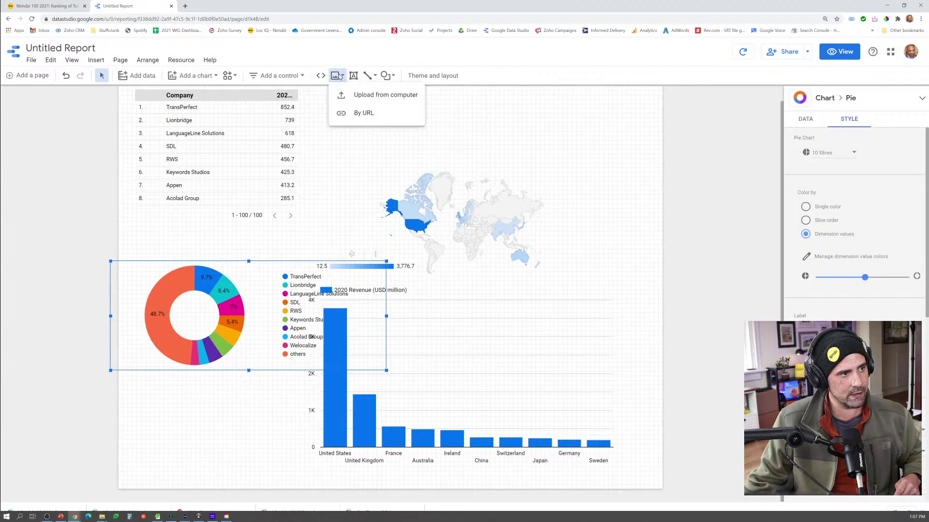
pyautogui.click(355, 95)
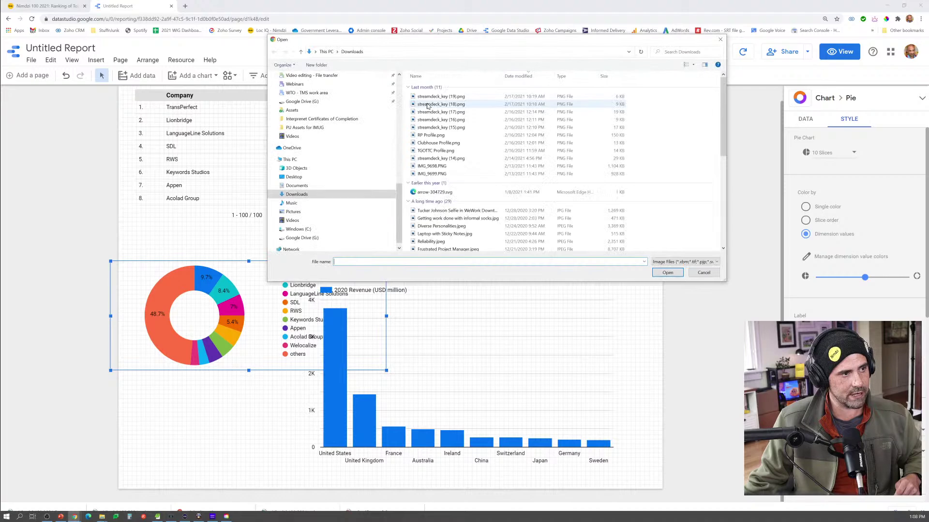
pyautogui.scroll(10, 338, 179)
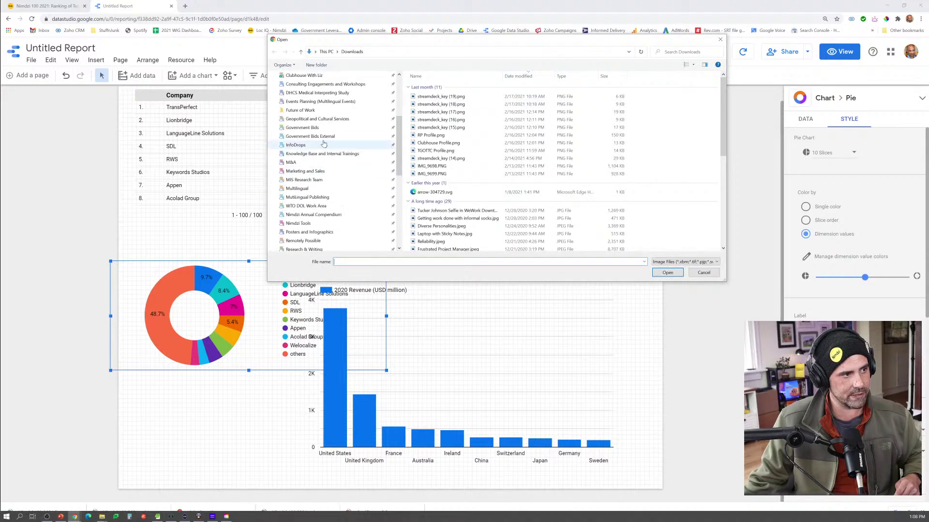
pyautogui.click(310, 171)
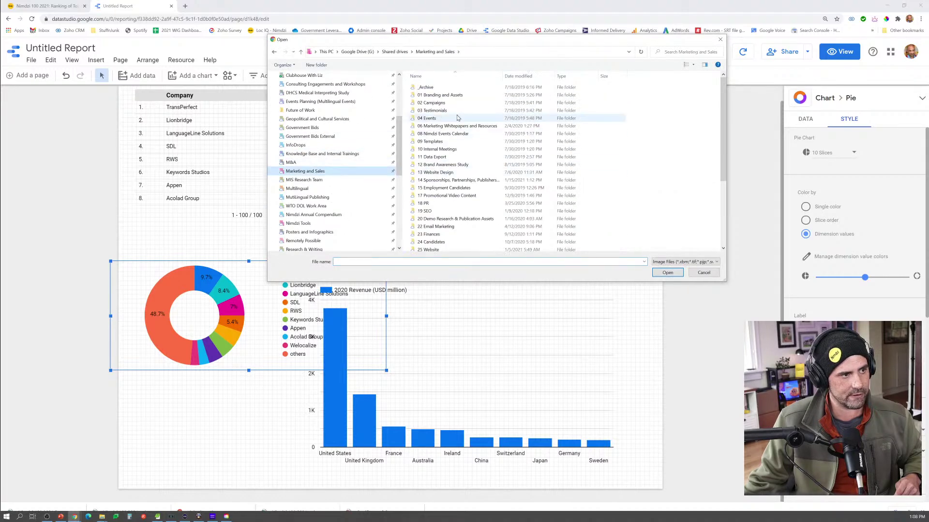
pyautogui.doubleClick(456, 96)
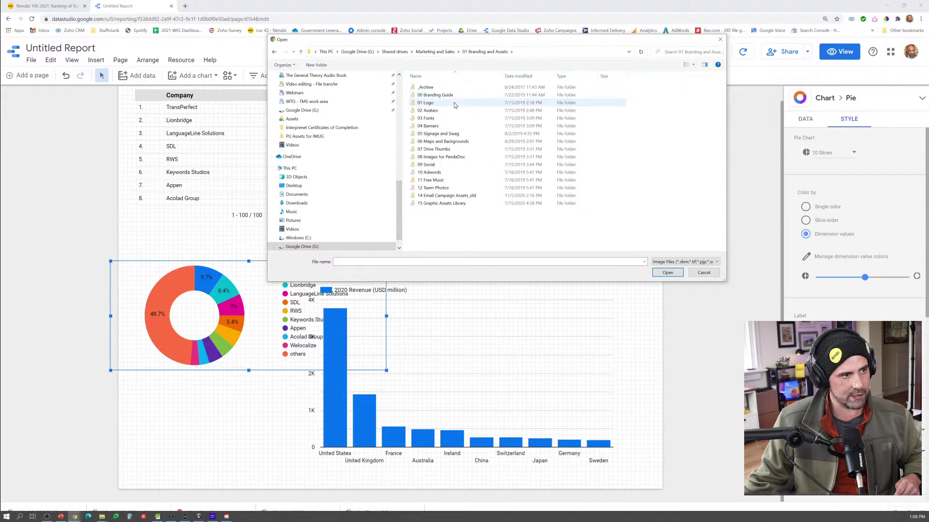
pyautogui.click(454, 104)
pyautogui.doubleClick(454, 105)
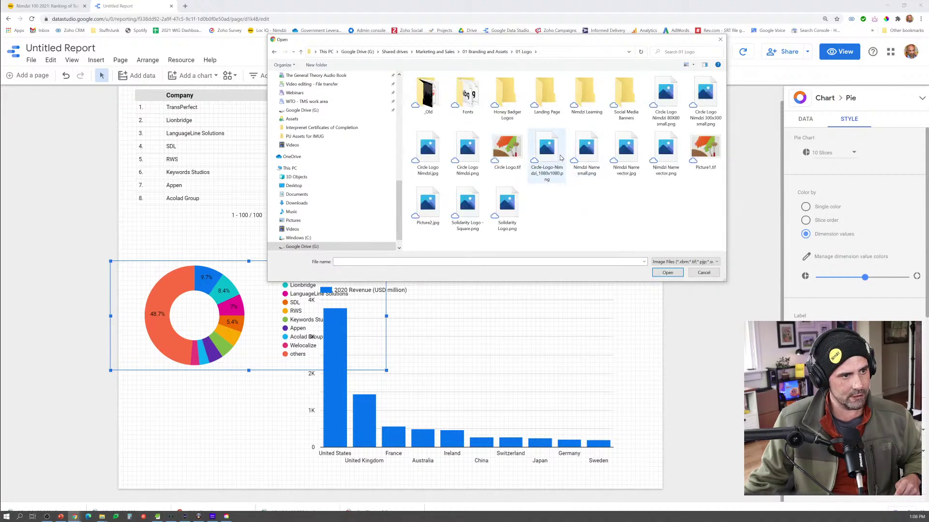
pyautogui.doubleClick(558, 158)
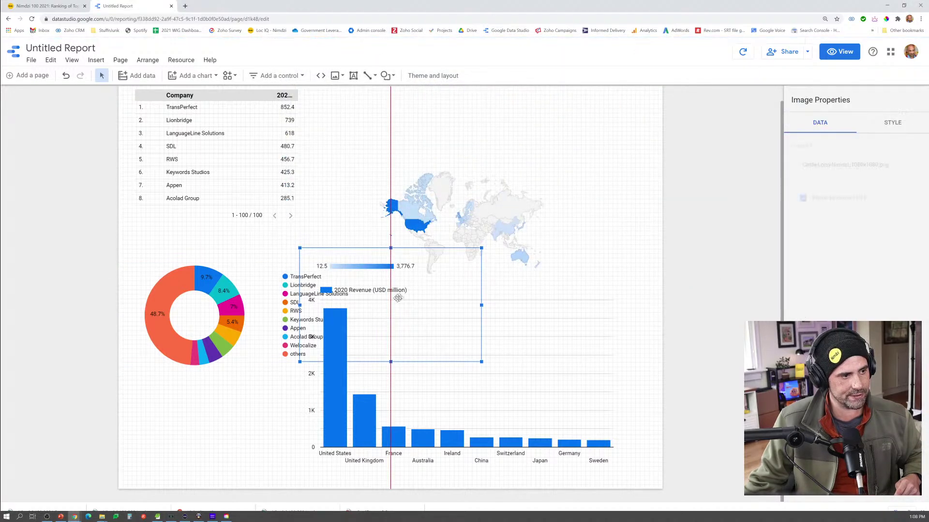
pyautogui.moveTo(365, 315); pyautogui.dragTo(603, 157)
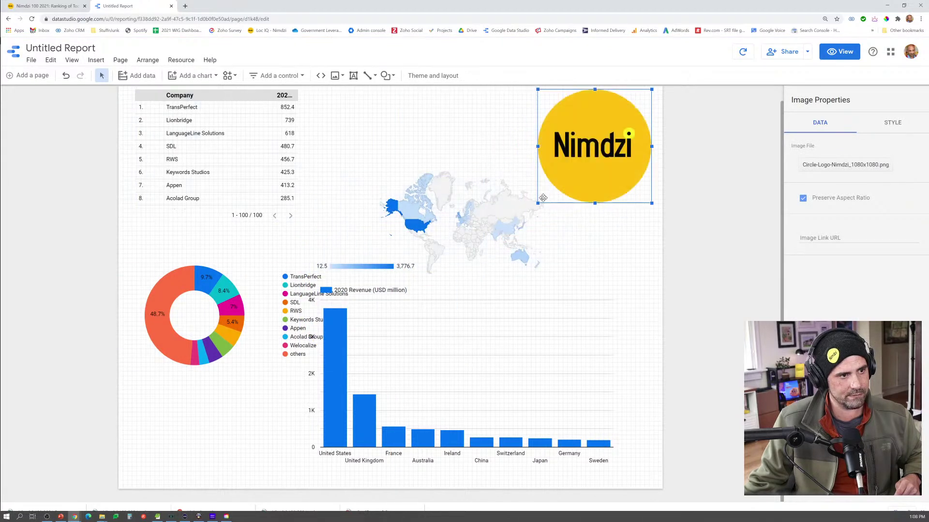
# Shrink the Nimdzi logo to a small badge in the report page's upper-right corner and deselect it
pyautogui.moveTo(539, 204); pyautogui.dragTo(617, 122)
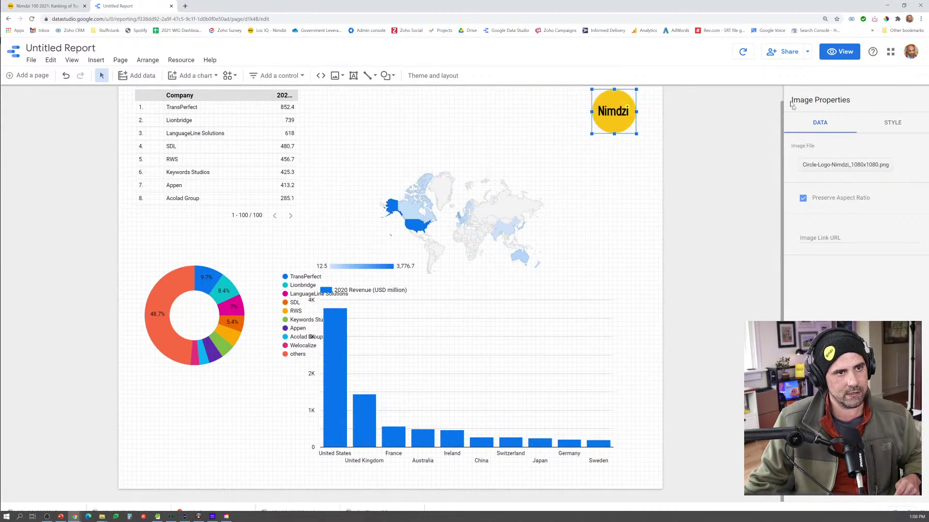
pyautogui.click(599, 178)
pyautogui.click(441, 118)
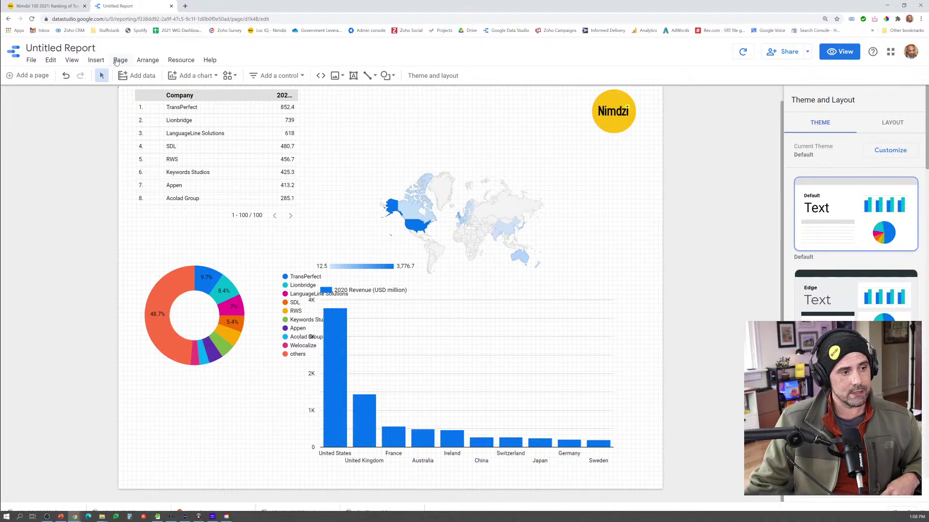
# View the available options for sharing the report
pyautogui.click(808, 53)
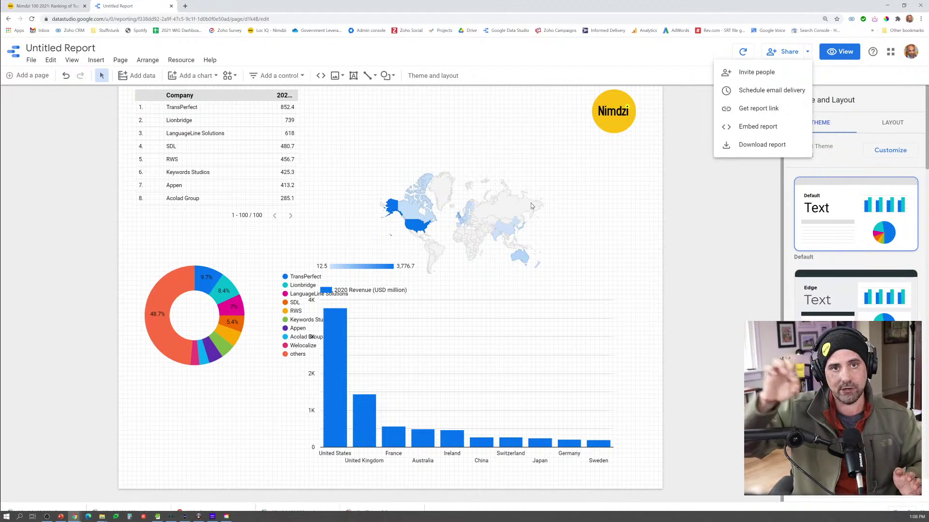
pyautogui.click(289, 75)
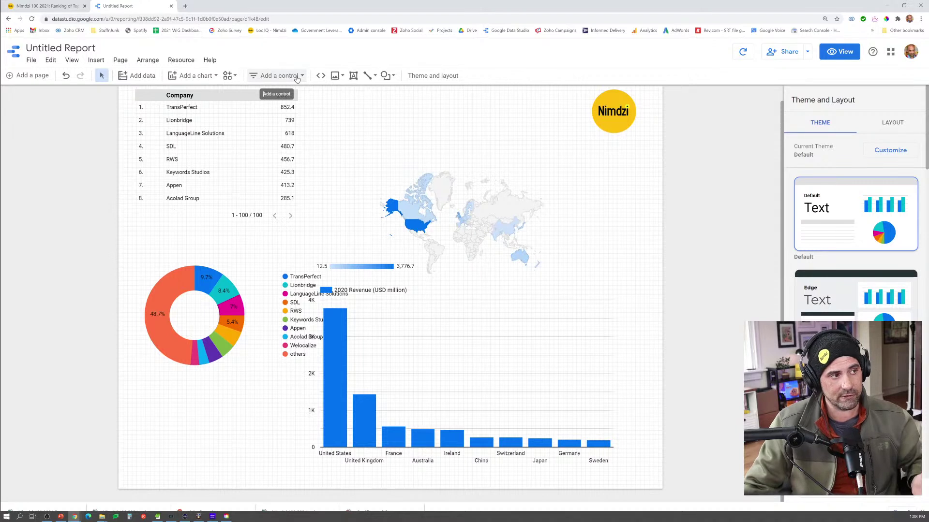
# Add an Advanced filter control beside the Nimdzi logo, with Main business as its control field
pyautogui.click(296, 77)
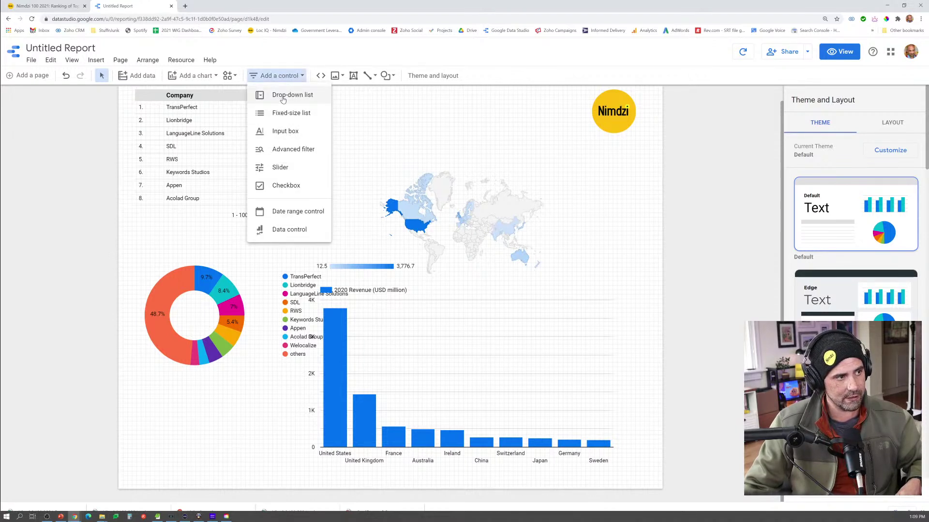
pyautogui.click(286, 154)
pyautogui.moveTo(285, 150); pyautogui.dragTo(434, 97)
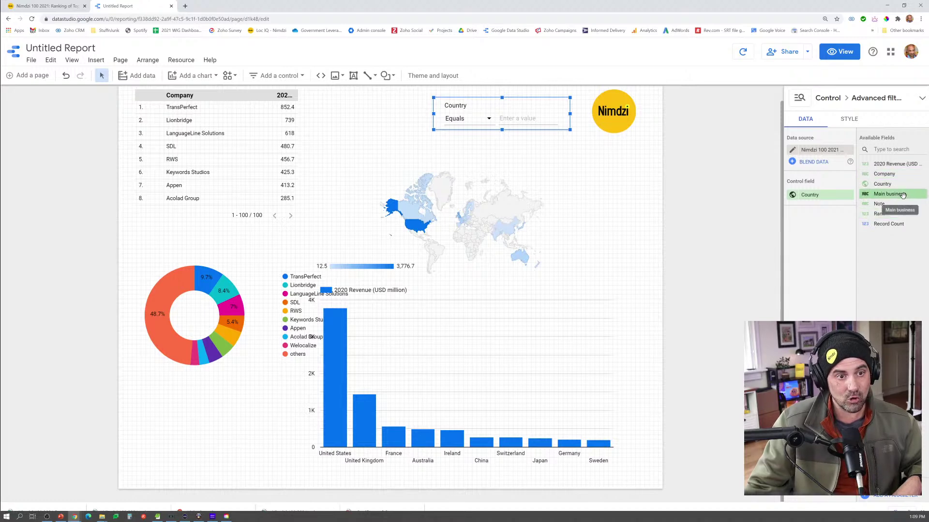
pyautogui.moveTo(903, 195); pyautogui.dragTo(816, 199)
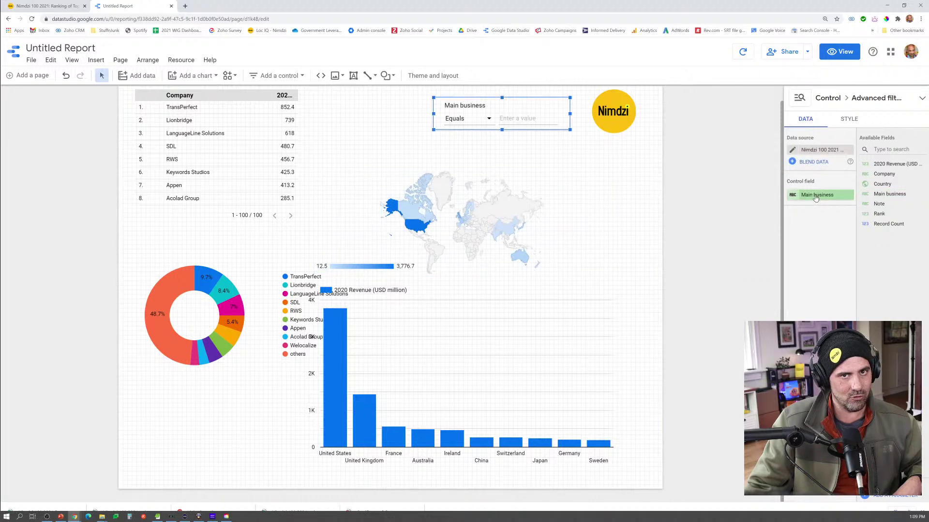
pyautogui.click(575, 157)
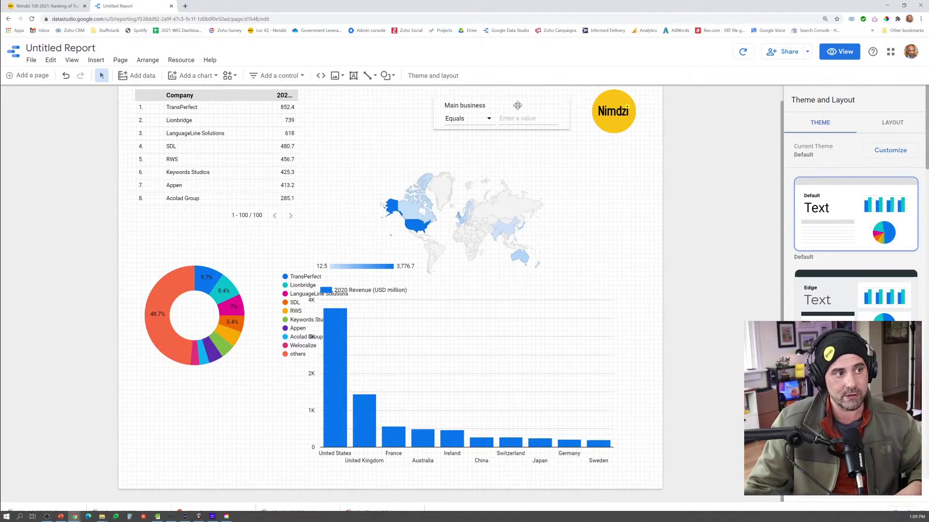
pyautogui.moveTo(517, 105); pyautogui.dragTo(513, 104)
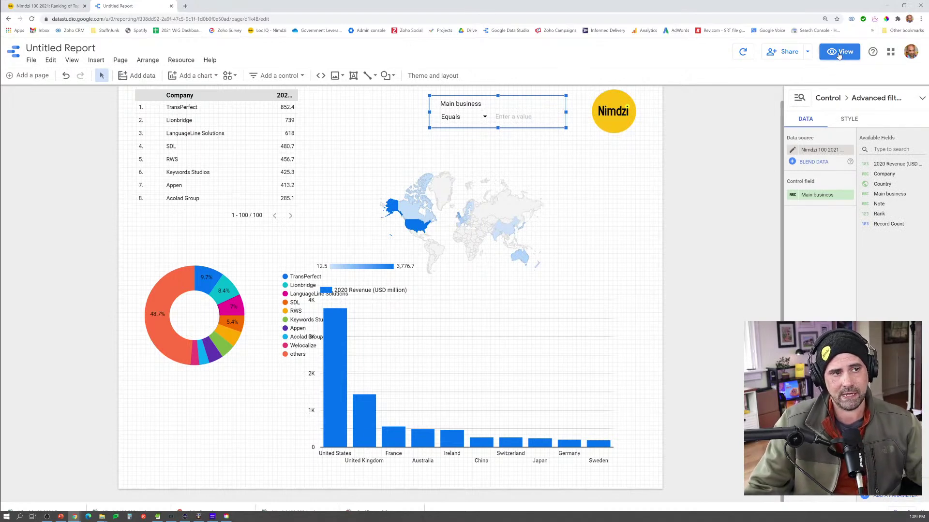
# Open the report in view mode and check the condition options of the Main business filter
pyautogui.click(839, 53)
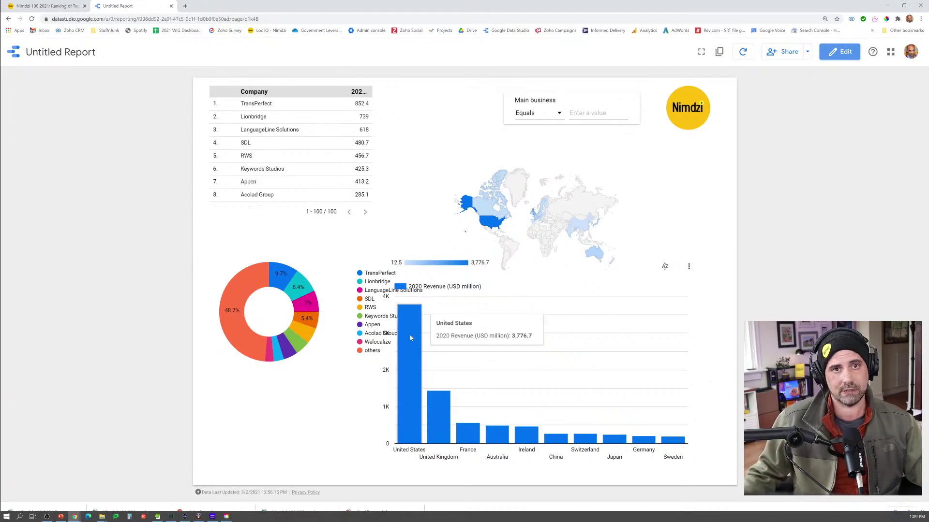
pyautogui.click(599, 114)
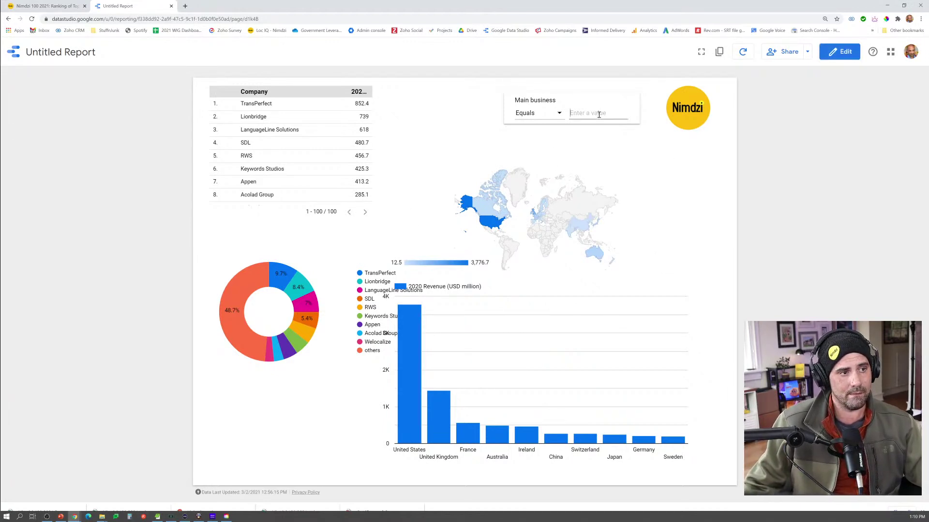
pyautogui.click(556, 114)
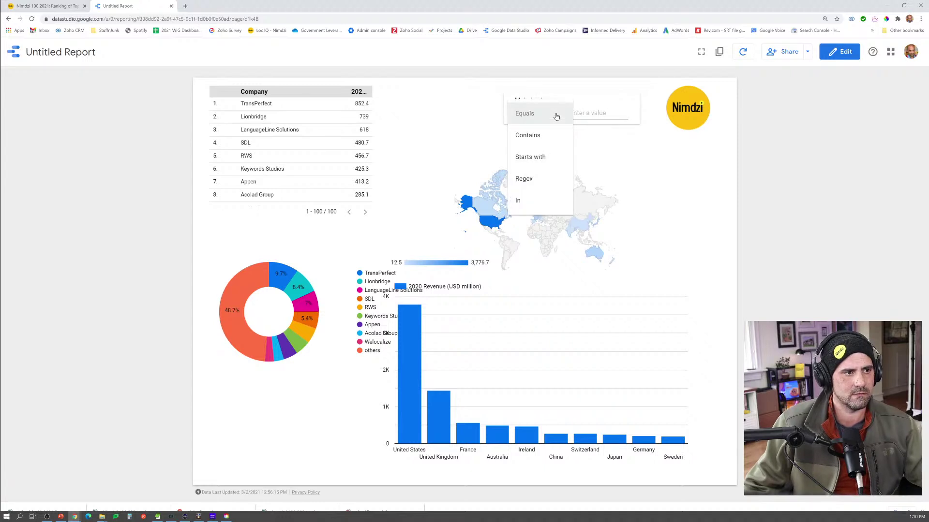
pyautogui.click(556, 115)
pyautogui.click(597, 114)
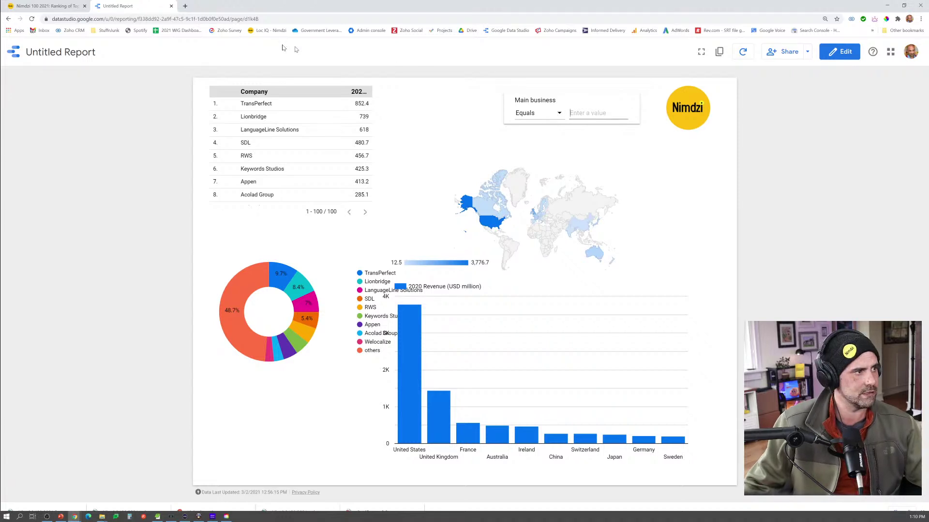
# Filter the report to Main business containing "translation", copying the term from TransPerfect's row on the Nimdzi 100 web page
pyautogui.click(49, 8)
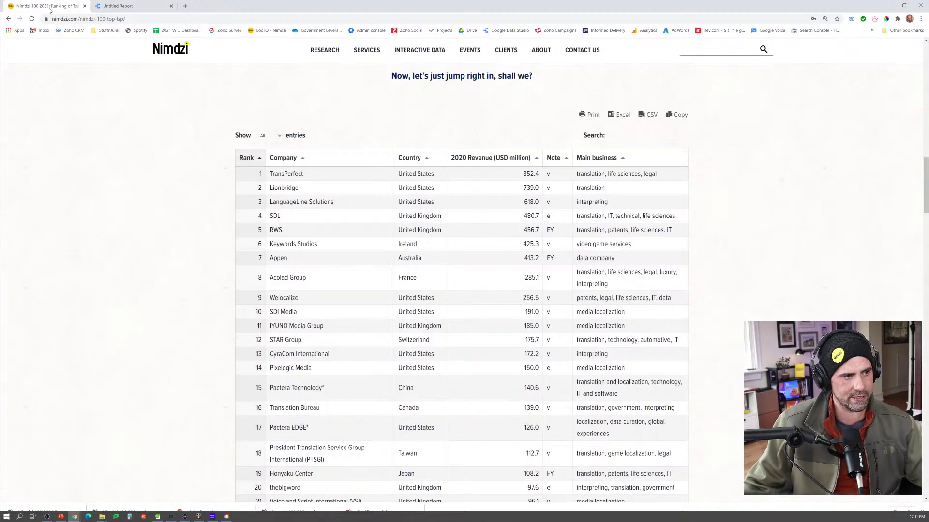
pyautogui.doubleClick(600, 174)
pyautogui.hotkey('ctrl', 'c')
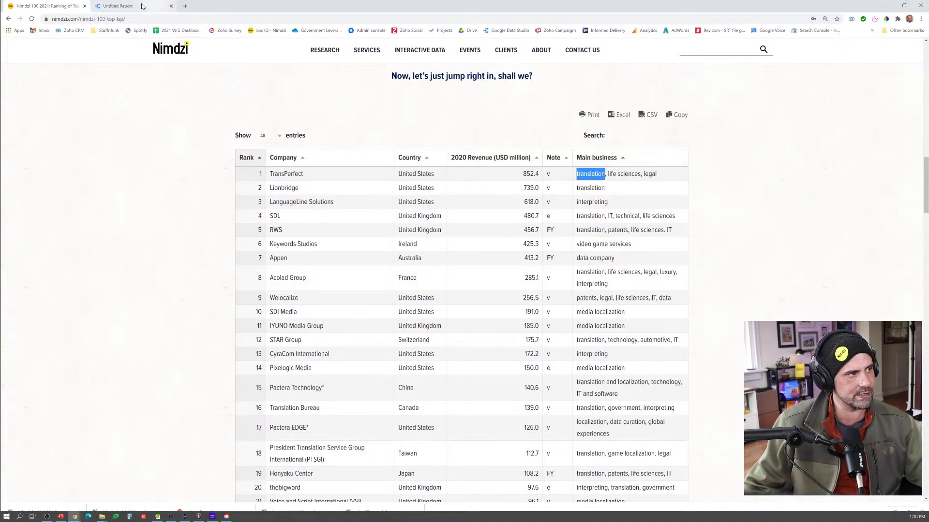
pyautogui.click(121, 6)
pyautogui.click(545, 114)
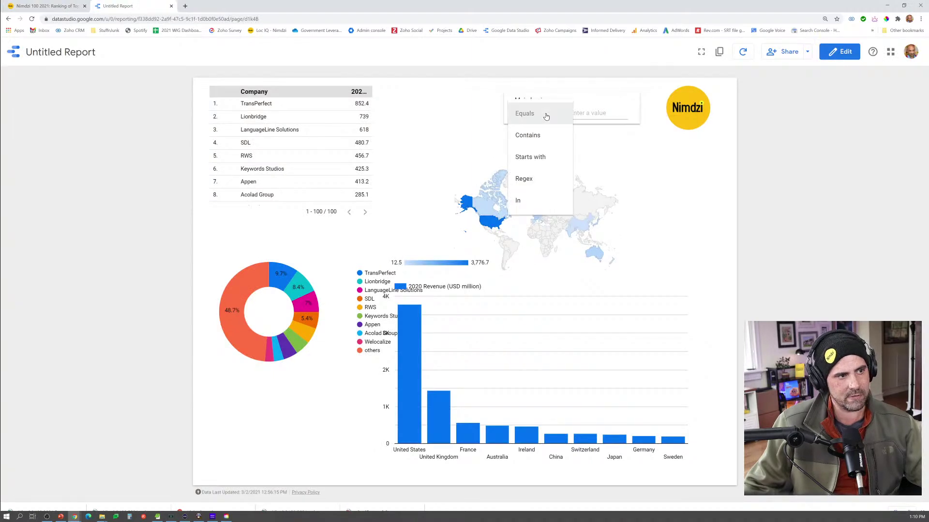
pyautogui.click(541, 145)
pyautogui.hotkey('ctrl', 'v')
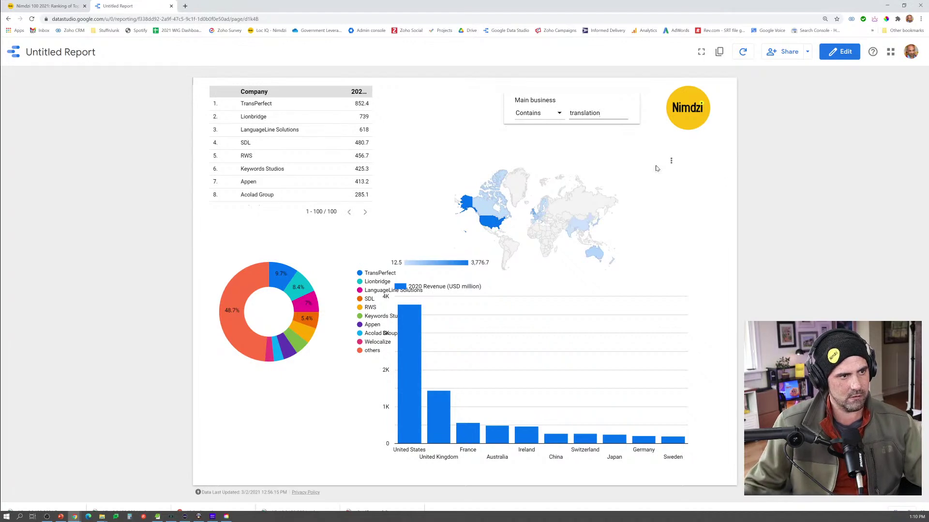
pyautogui.press('Return')
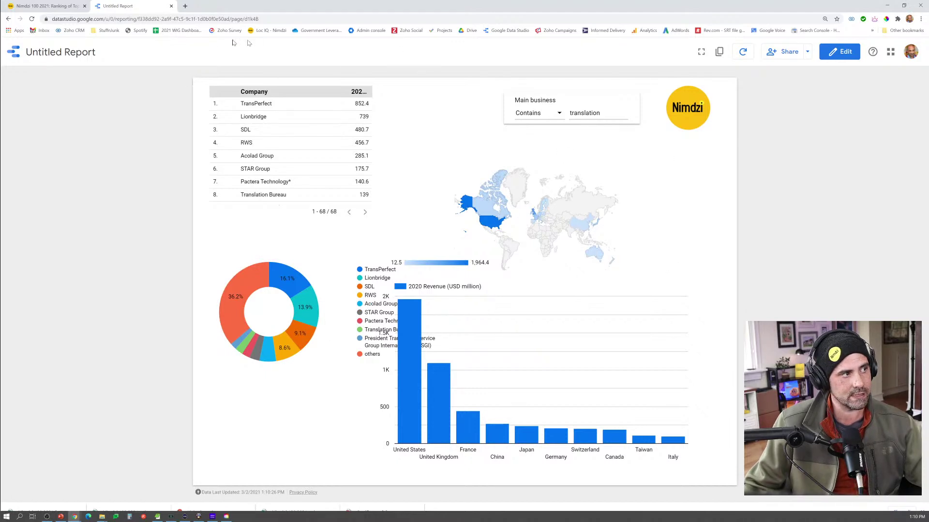
# Replace the Main business filter value with "life sciences", copied from TransPerfect's row on the Nimdzi 100 page, and return to edit mode
pyautogui.click(64, 8)
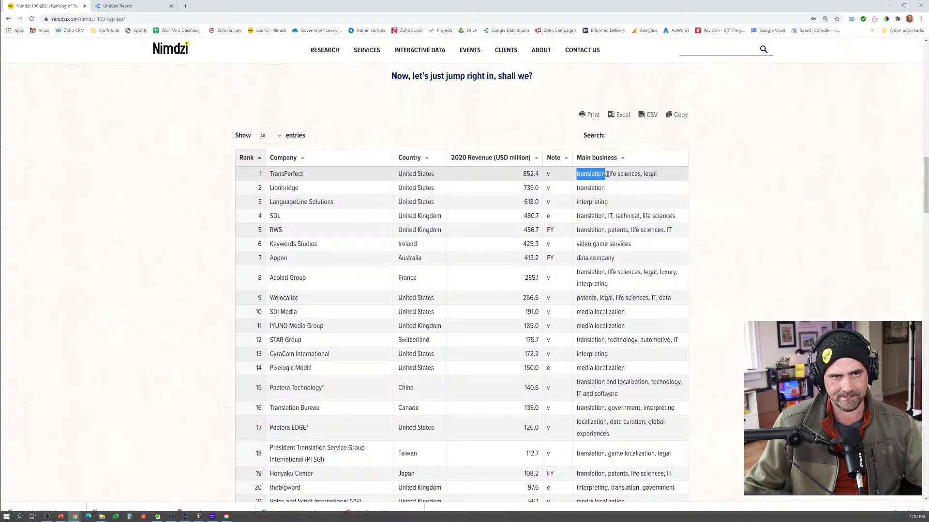
pyautogui.moveTo(608, 174); pyautogui.dragTo(616, 174)
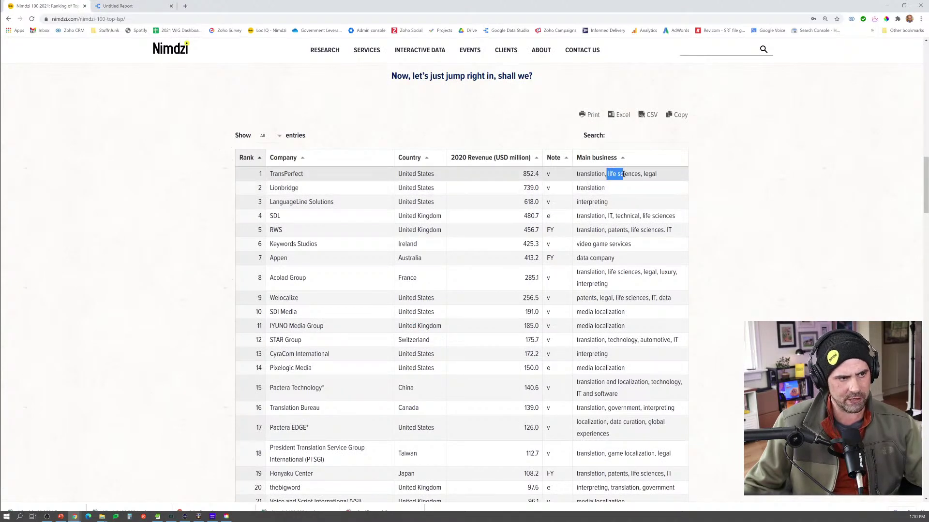
pyautogui.click(610, 175)
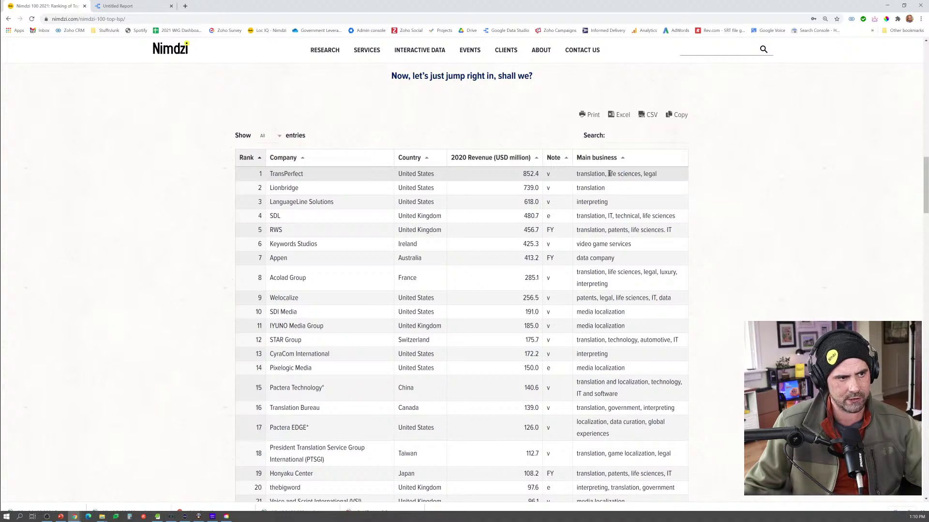
pyautogui.moveTo(608, 174); pyautogui.dragTo(644, 175)
pyautogui.hotkey('ctrl', 'c')
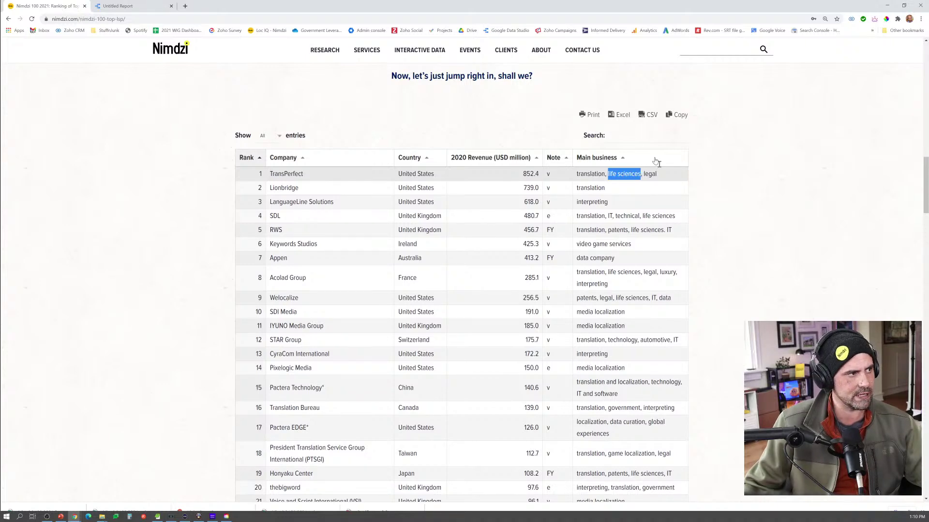
pyautogui.click(119, 6)
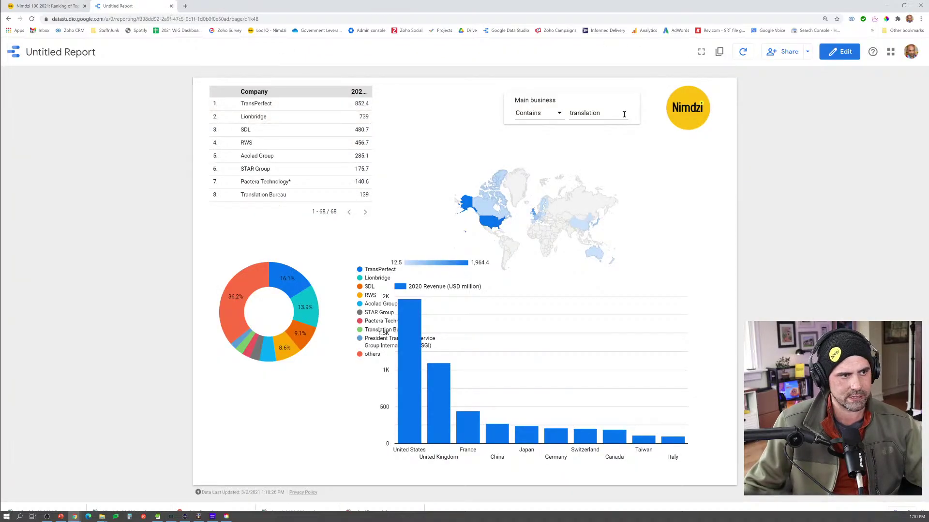
pyautogui.doubleClick(588, 113)
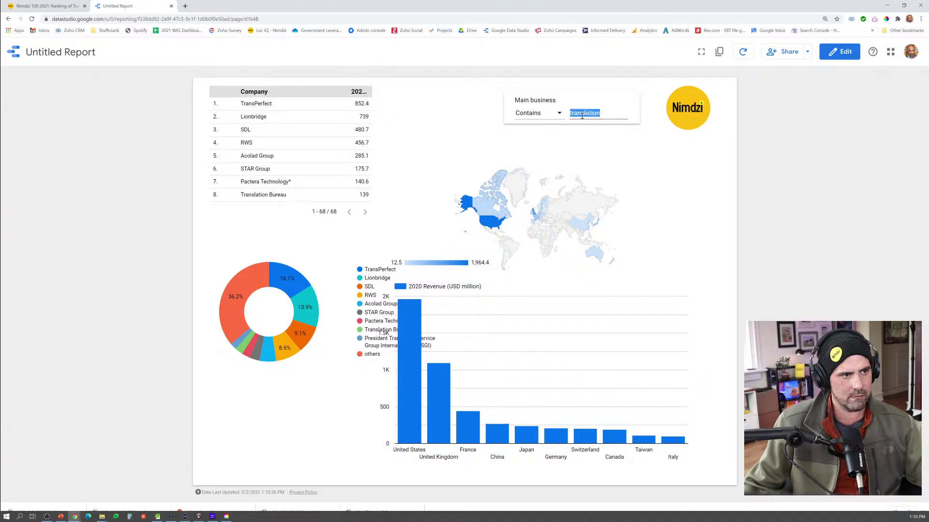
pyautogui.hotkey('ctrl', 'v')
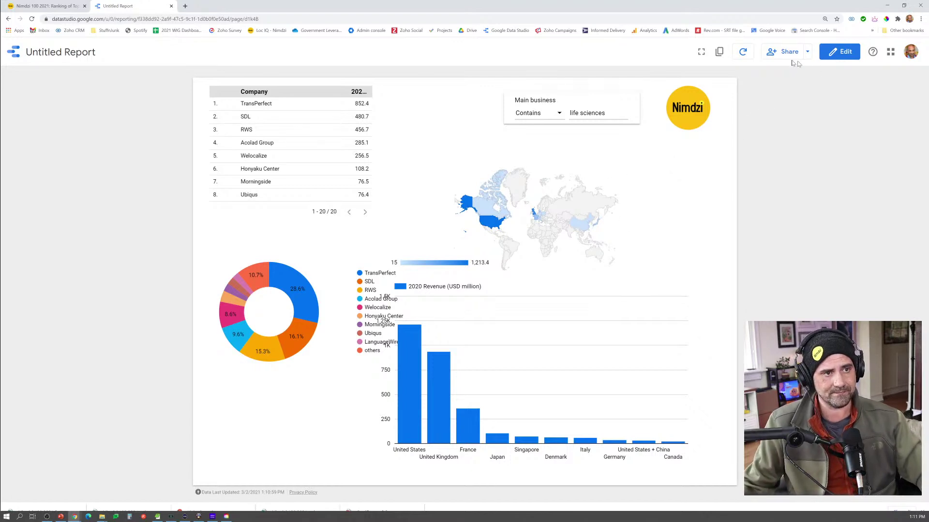
pyautogui.click(841, 52)
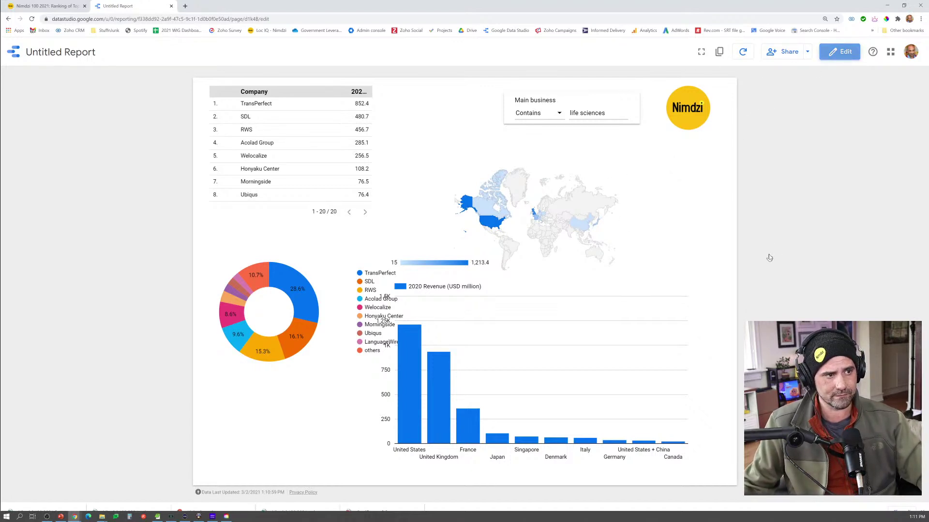